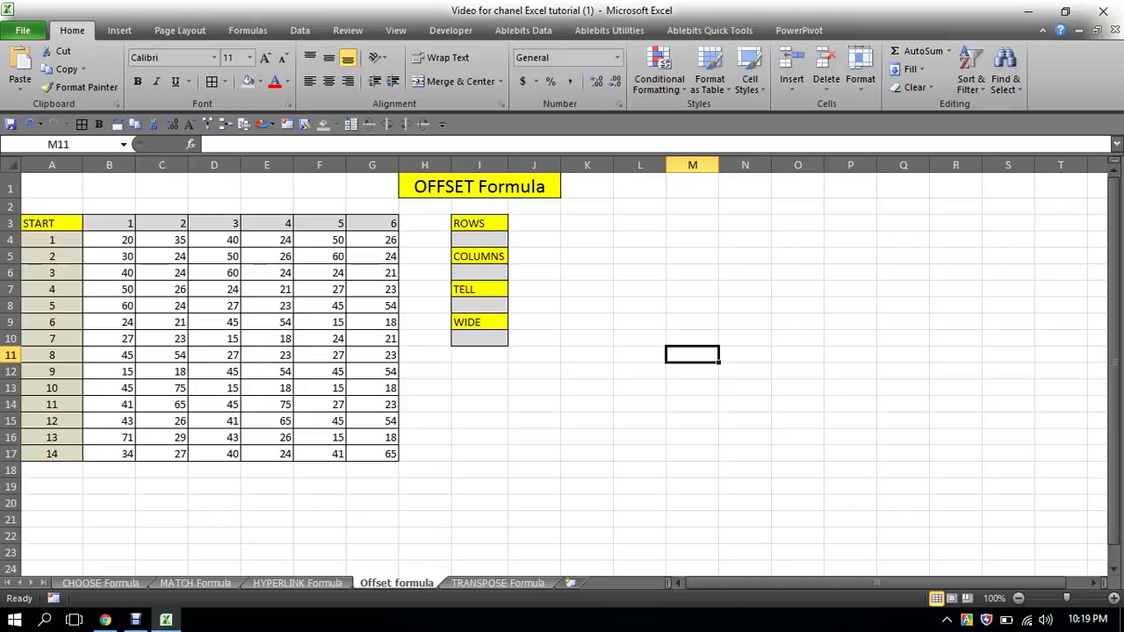
# Step: Select cells around the input area and copy the empty cell N15
pyautogui.click(586, 387)
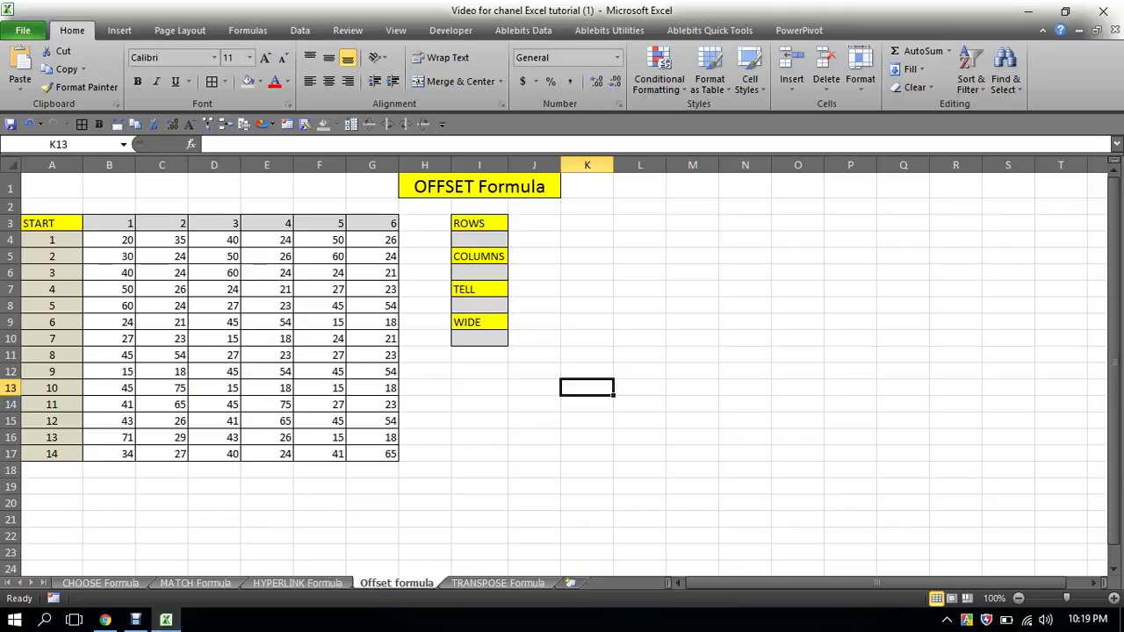
pyautogui.click(533, 404)
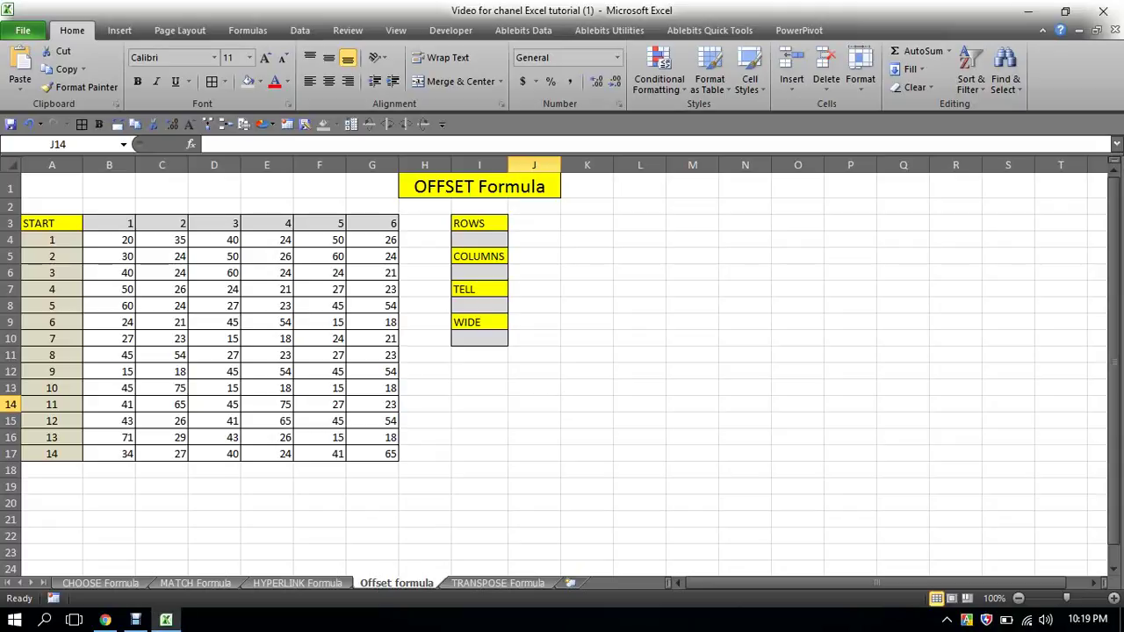
pyautogui.moveTo(533, 387); pyautogui.dragTo(533, 403)
pyautogui.click(586, 387)
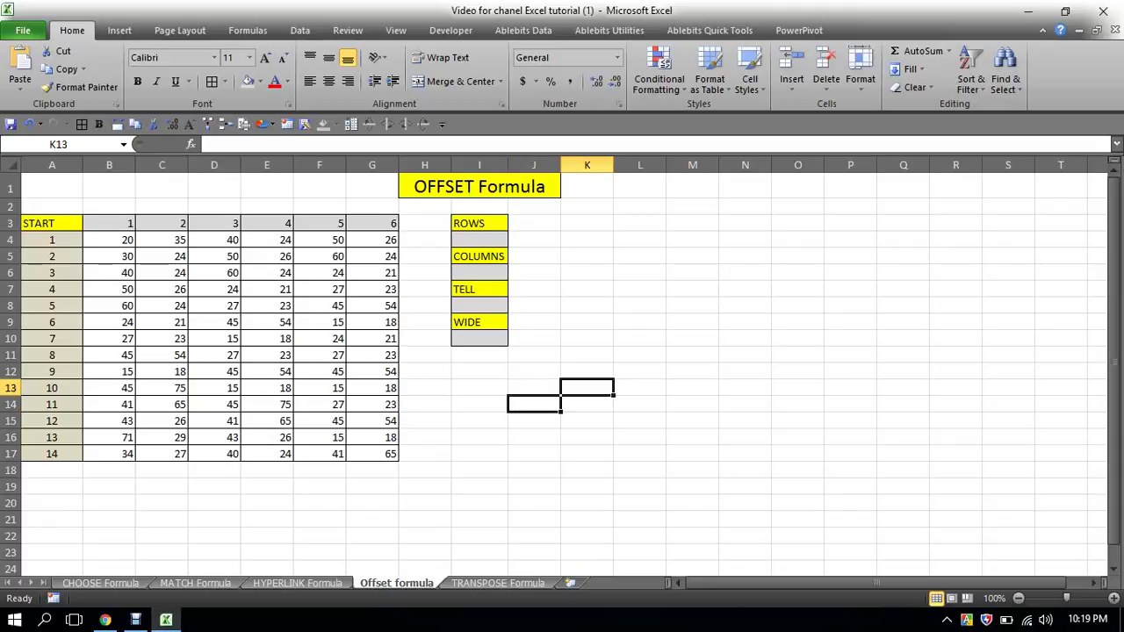
pyautogui.click(534, 387)
pyautogui.click(533, 338)
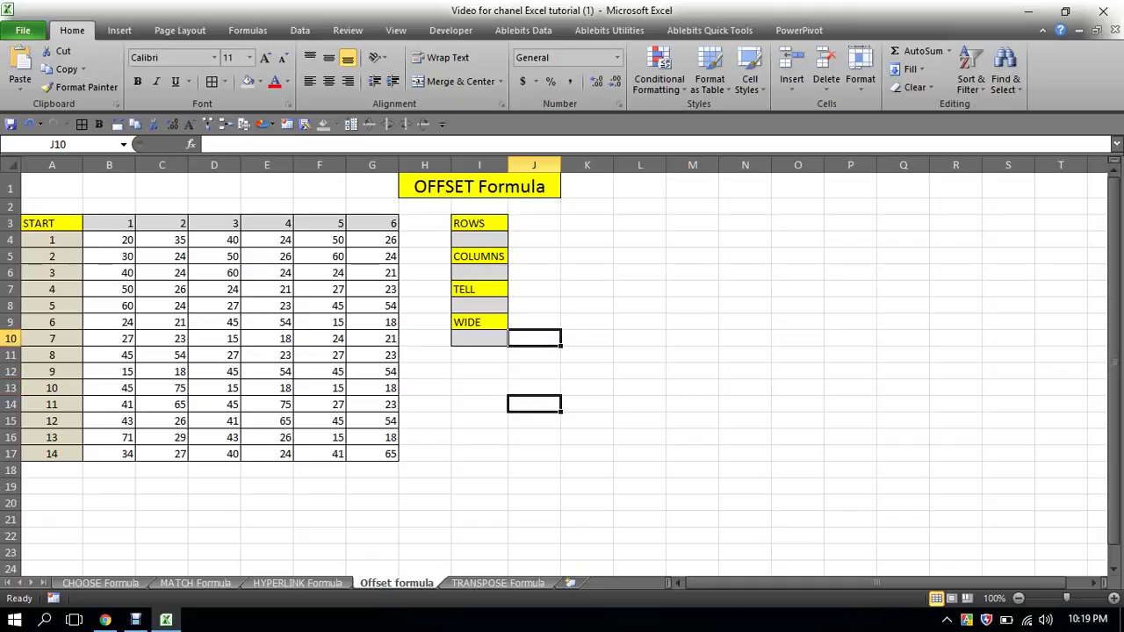
pyautogui.click(586, 421)
pyautogui.click(745, 421)
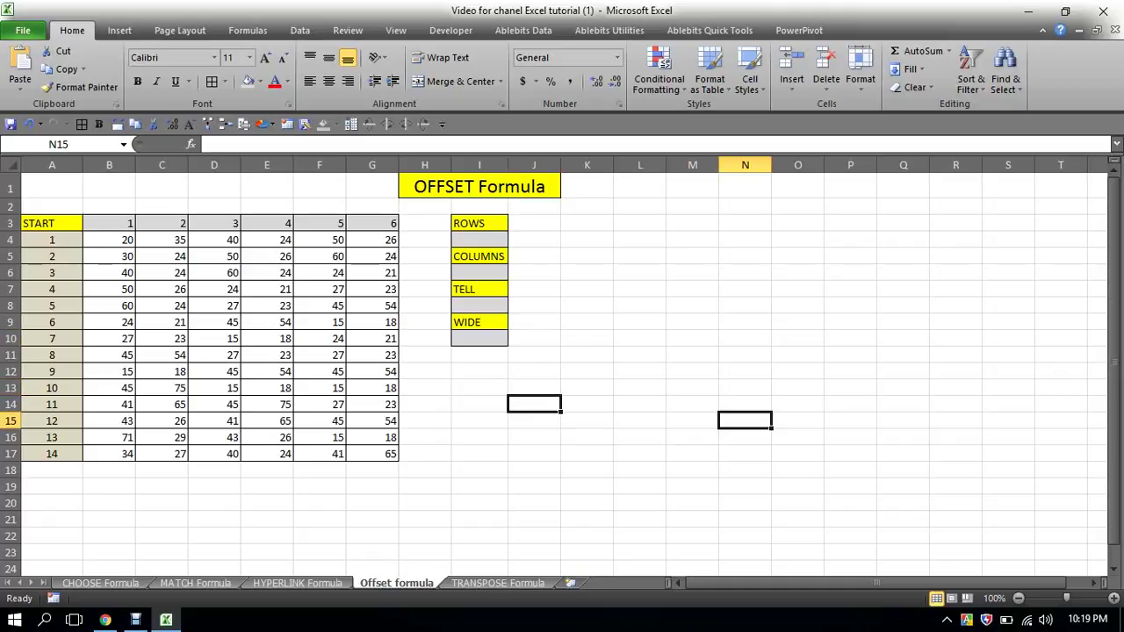
pyautogui.hotkey('ctrl', 'c')
pyautogui.click(639, 387)
pyautogui.click(640, 436)
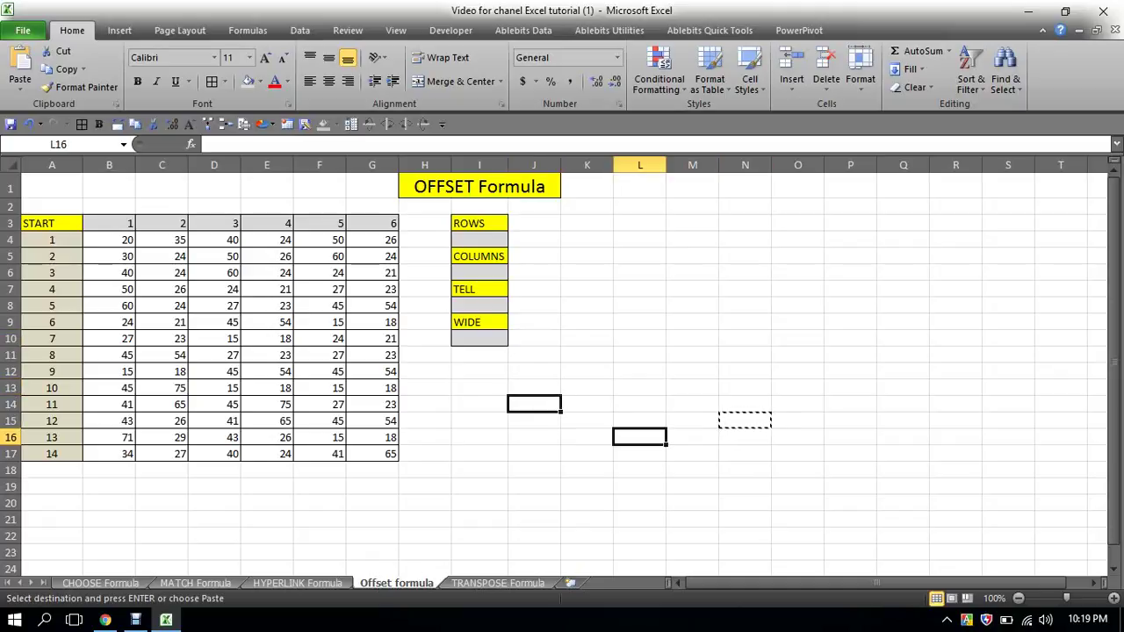
pyautogui.click(478, 421)
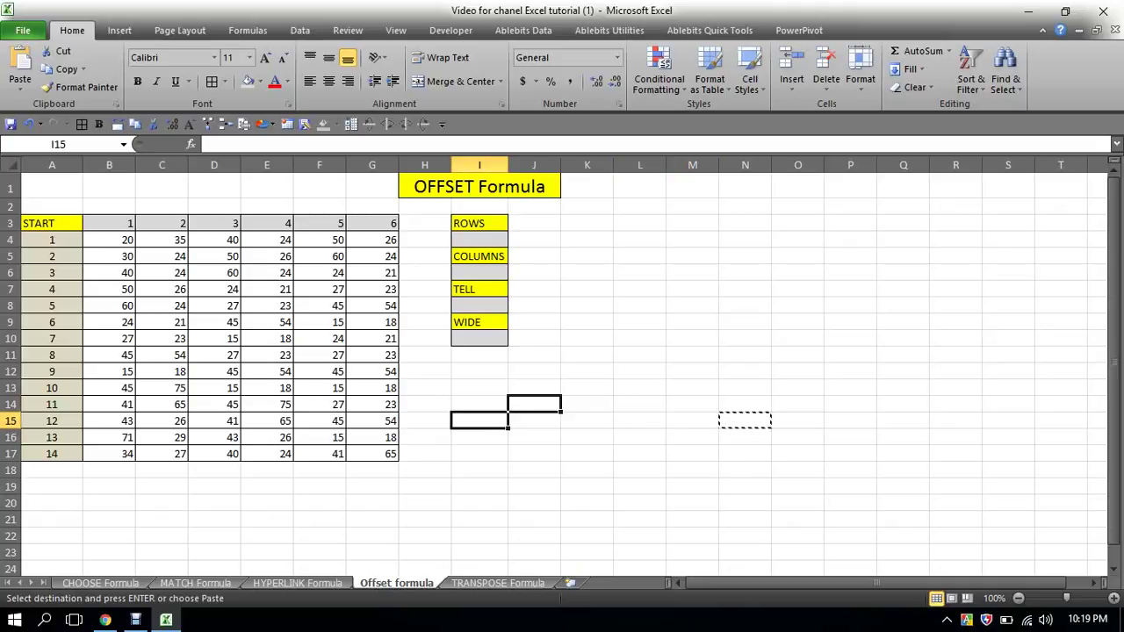
# Step: Highlight the number table, rows 3, 5 and 11, and columns from B to show the layout
pyautogui.moveTo(39, 223)
pyautogui.mouseDown()
pyautogui.moveTo(400, 262)
pyautogui.moveTo(400, 460)
pyautogui.mouseUp()
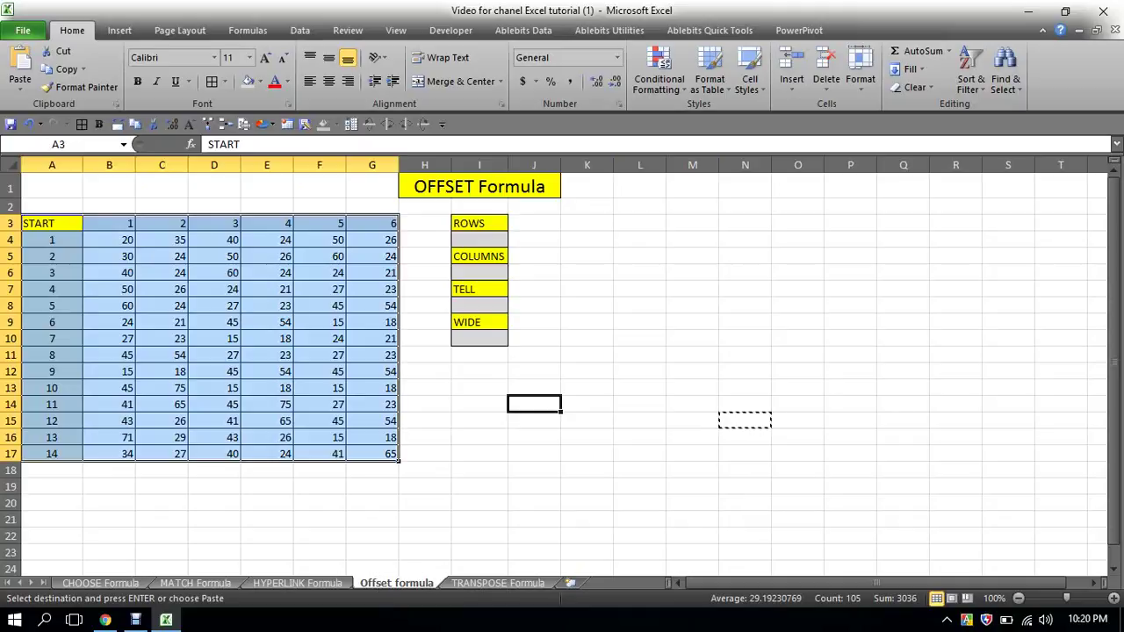
pyautogui.click(534, 452)
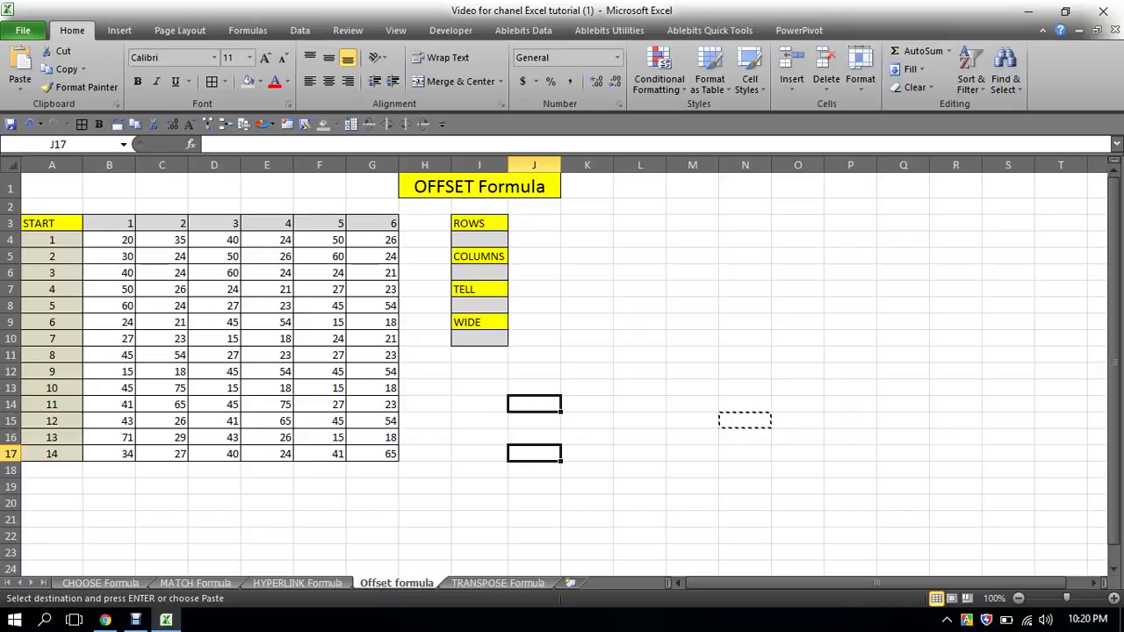
pyautogui.click(11, 223)
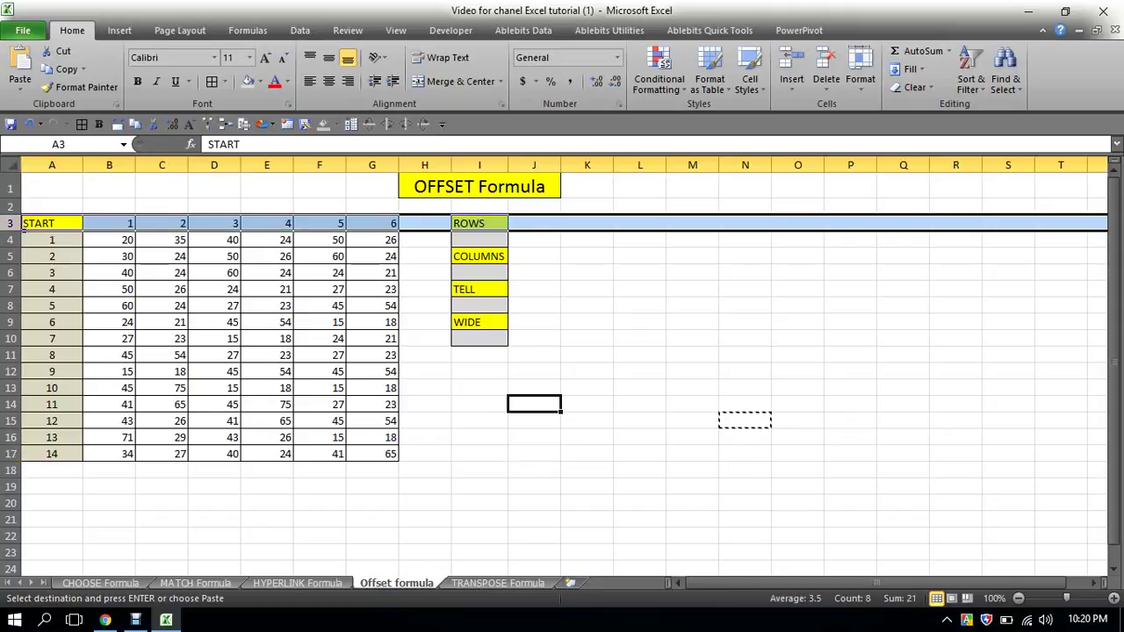
pyautogui.click(18, 256)
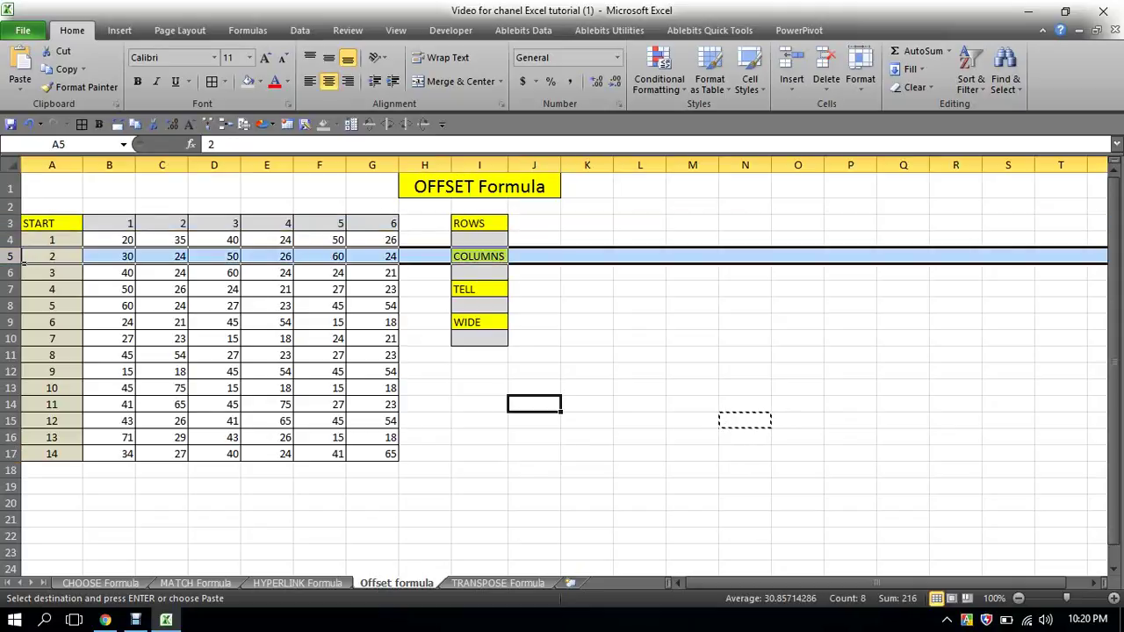
pyautogui.click(12, 355)
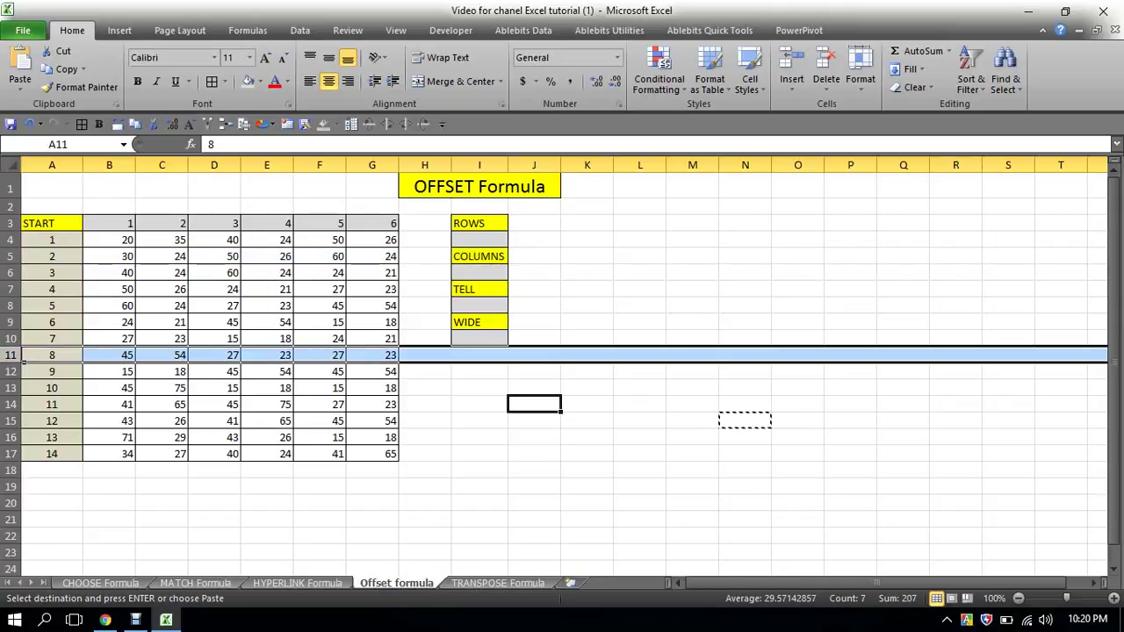
pyautogui.click(182, 306)
pyautogui.click(109, 165)
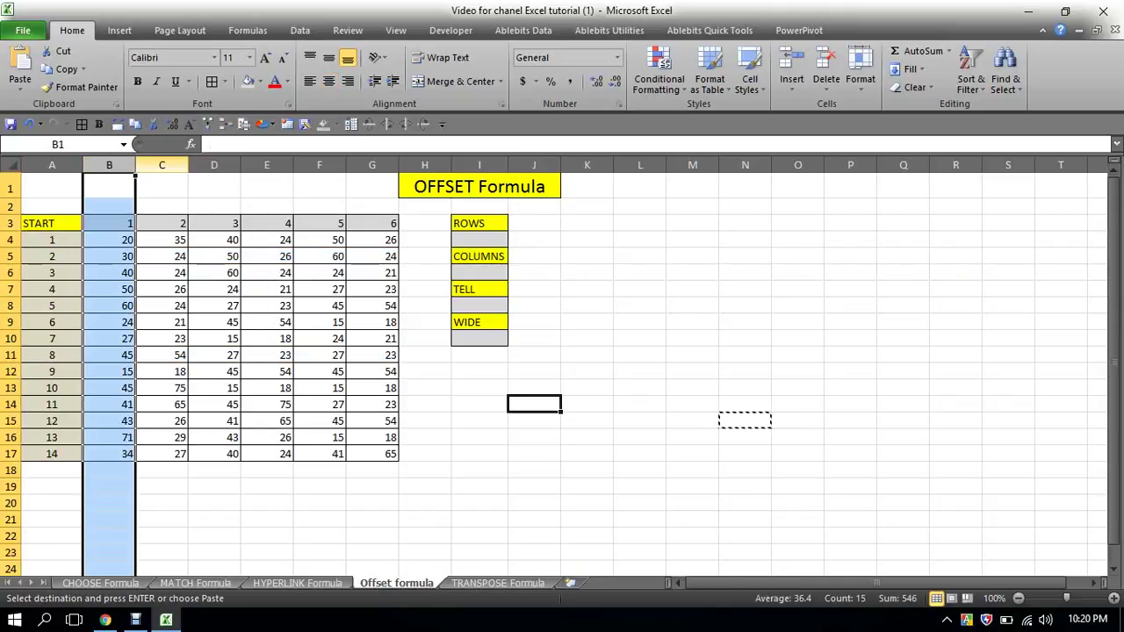
pyautogui.moveTo(109, 165); pyautogui.dragTo(372, 165)
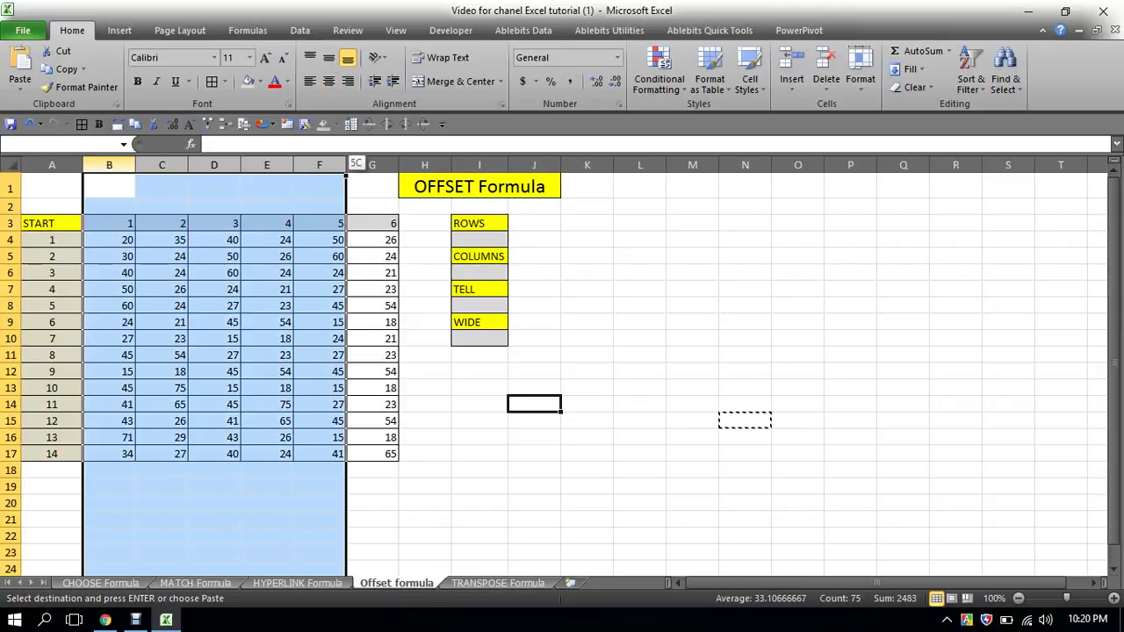
pyautogui.click(586, 288)
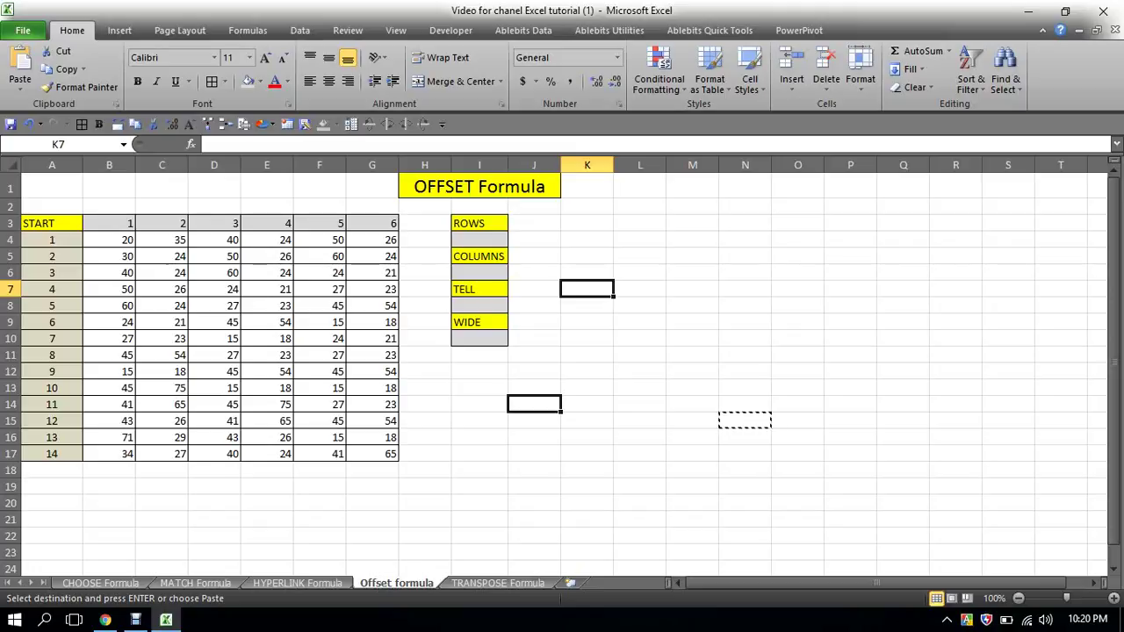
# Step: Fill cell I14 with yellow
pyautogui.click(479, 420)
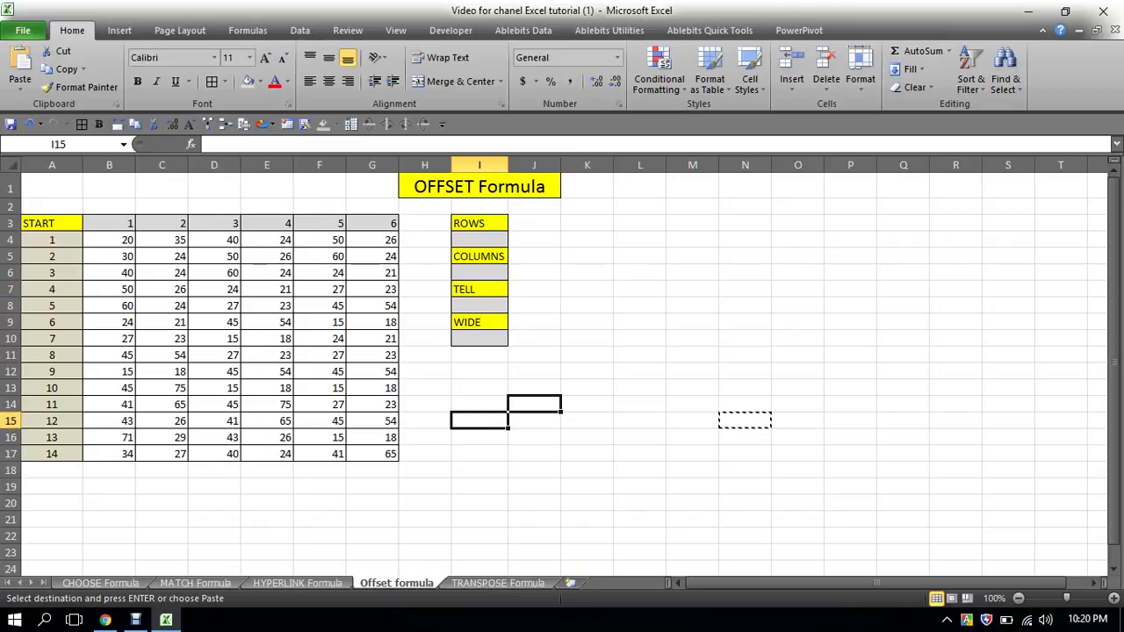
pyautogui.click(492, 403)
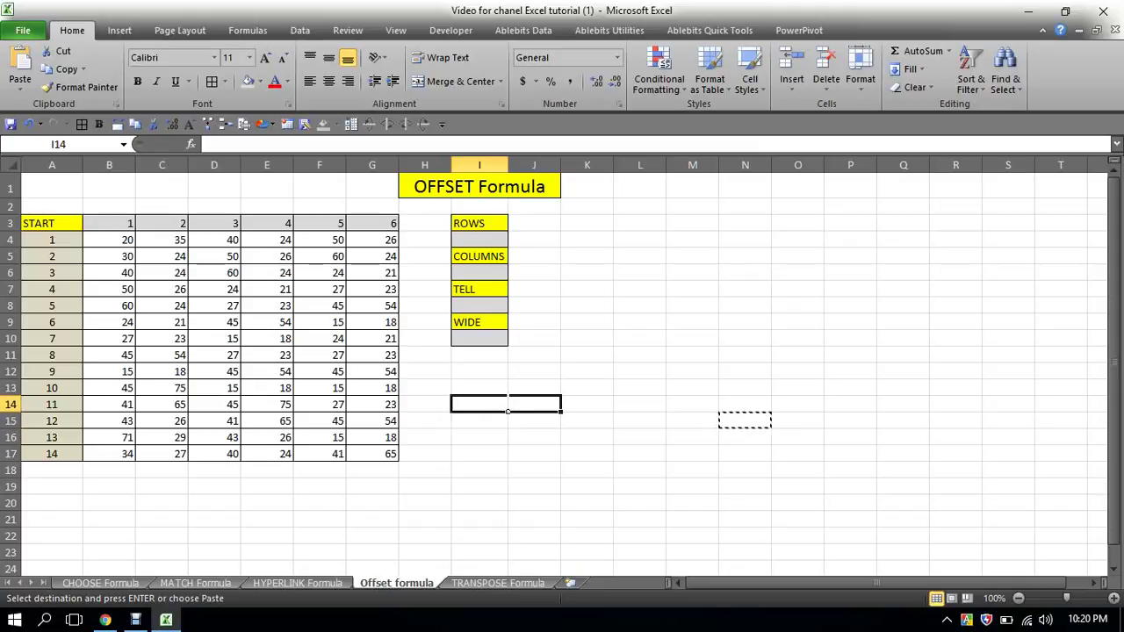
pyautogui.click(260, 81)
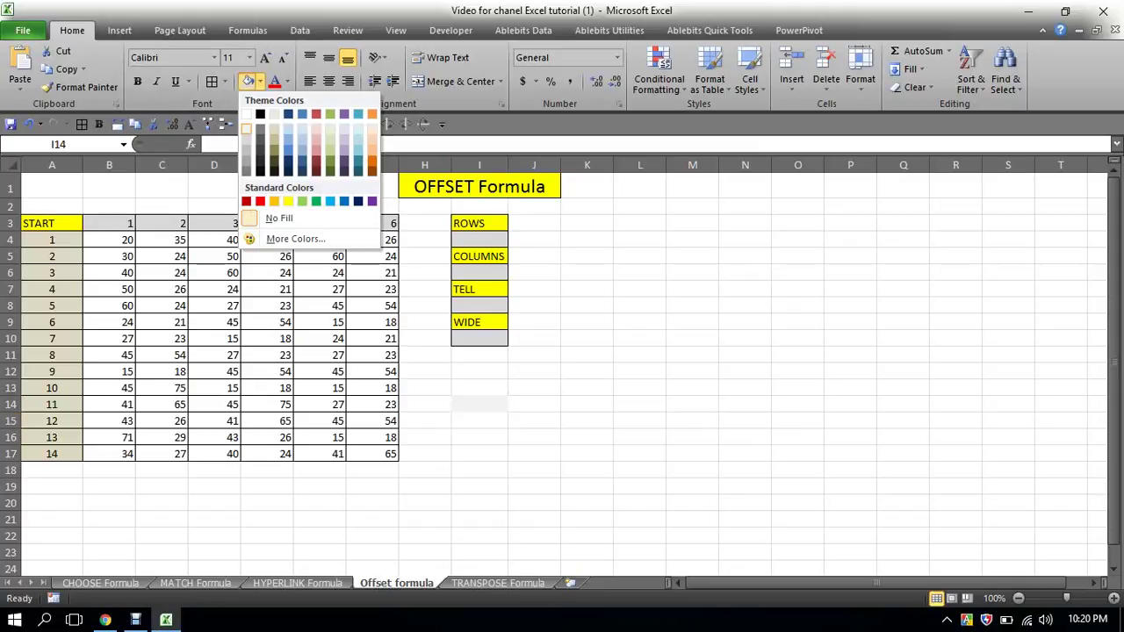
pyautogui.click(288, 201)
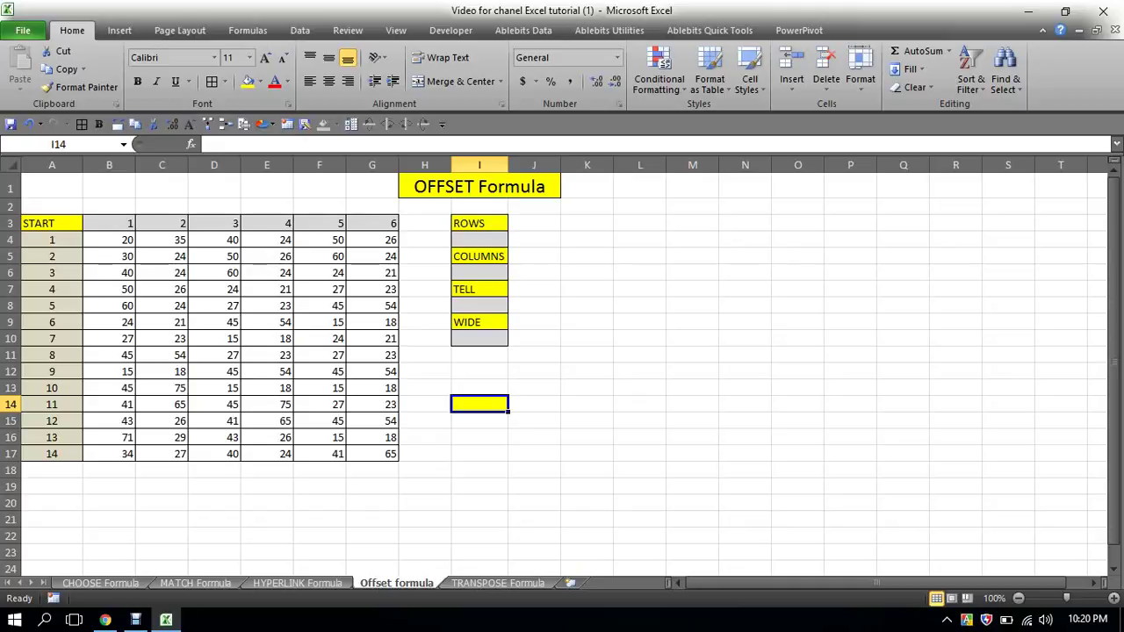
# Step: Begin I14's formula as =OFFSET(A3, using A3 as the reference
pyautogui.write('=')
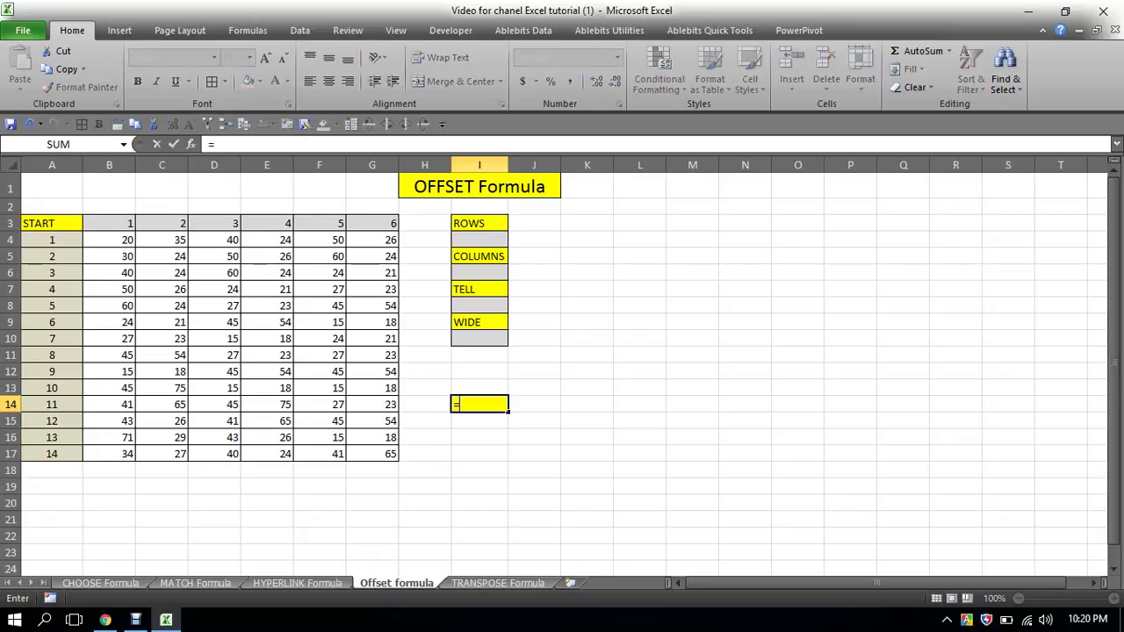
pyautogui.write('of')
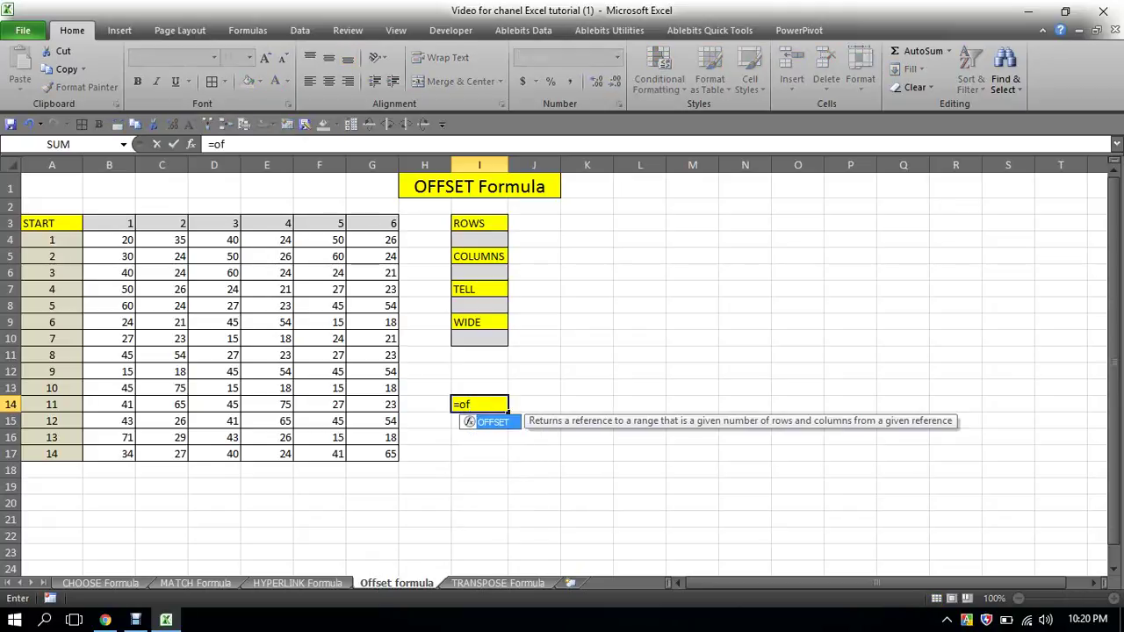
pyautogui.press('Tab')
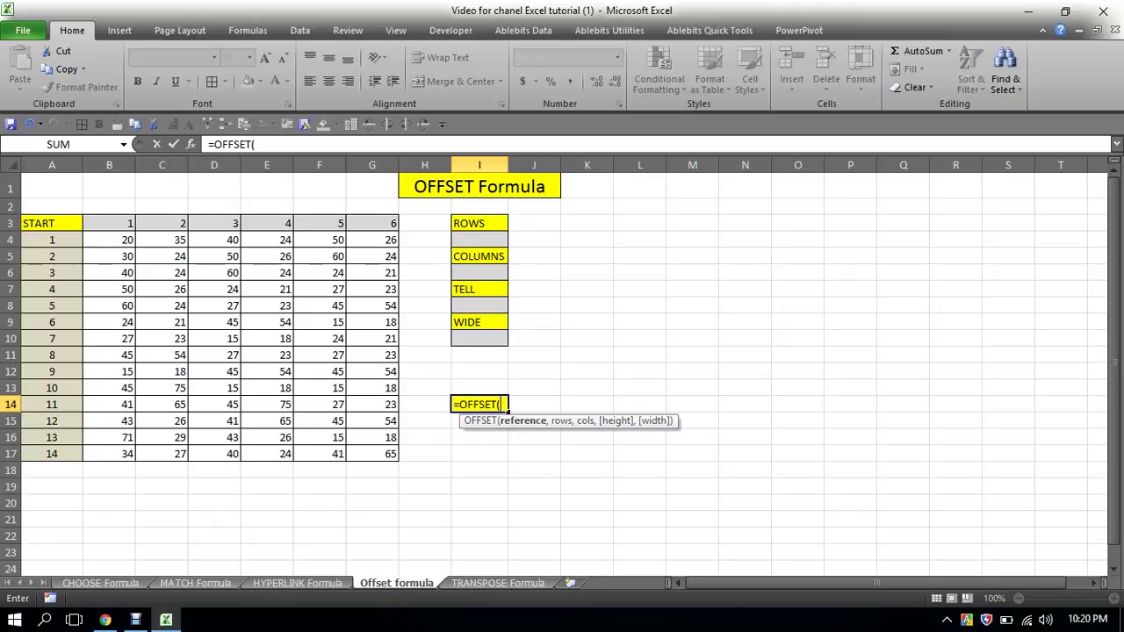
pyautogui.click(52, 223)
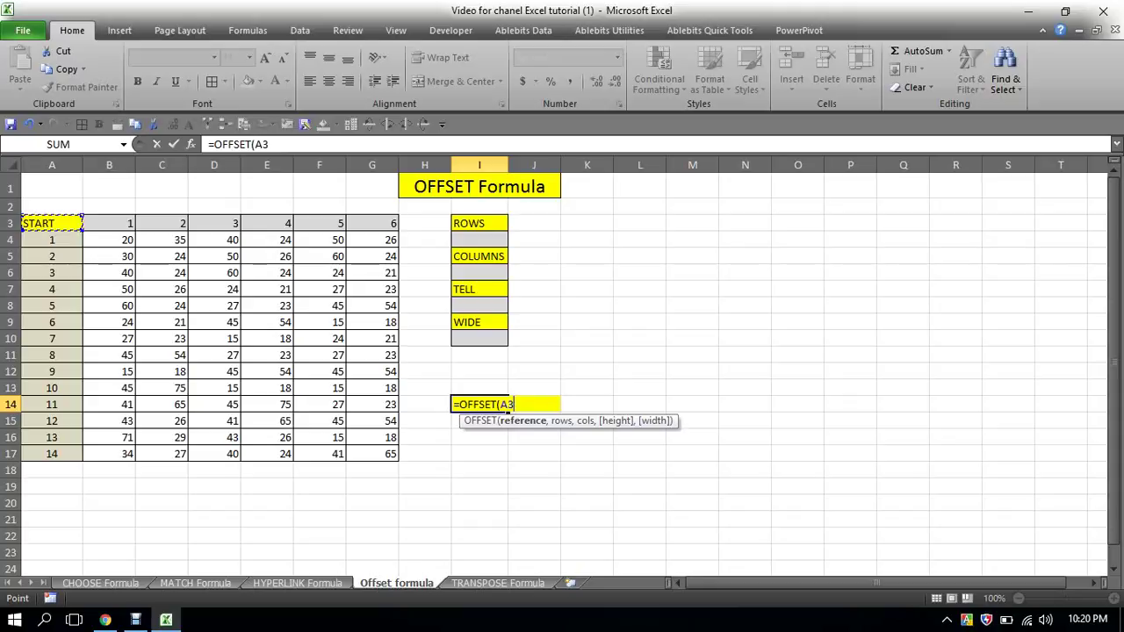
pyautogui.write(',')
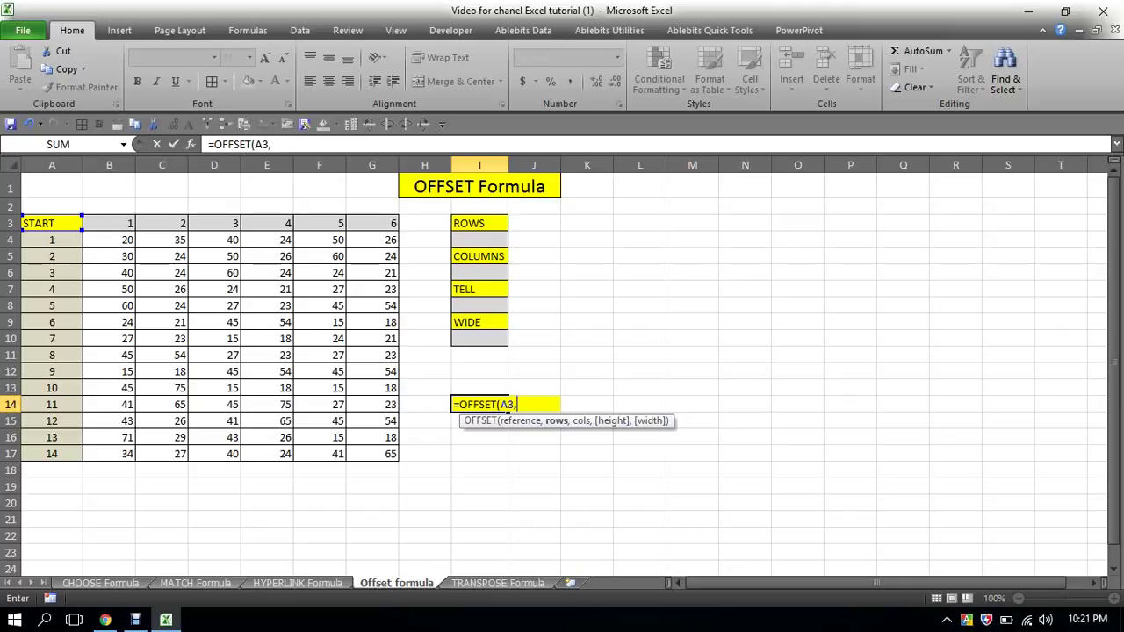
# Step: Complete I14 as =OFFSET(A3,I4,I6,I8,I10), showing #REF!, and widen column I
pyautogui.click(478, 240)
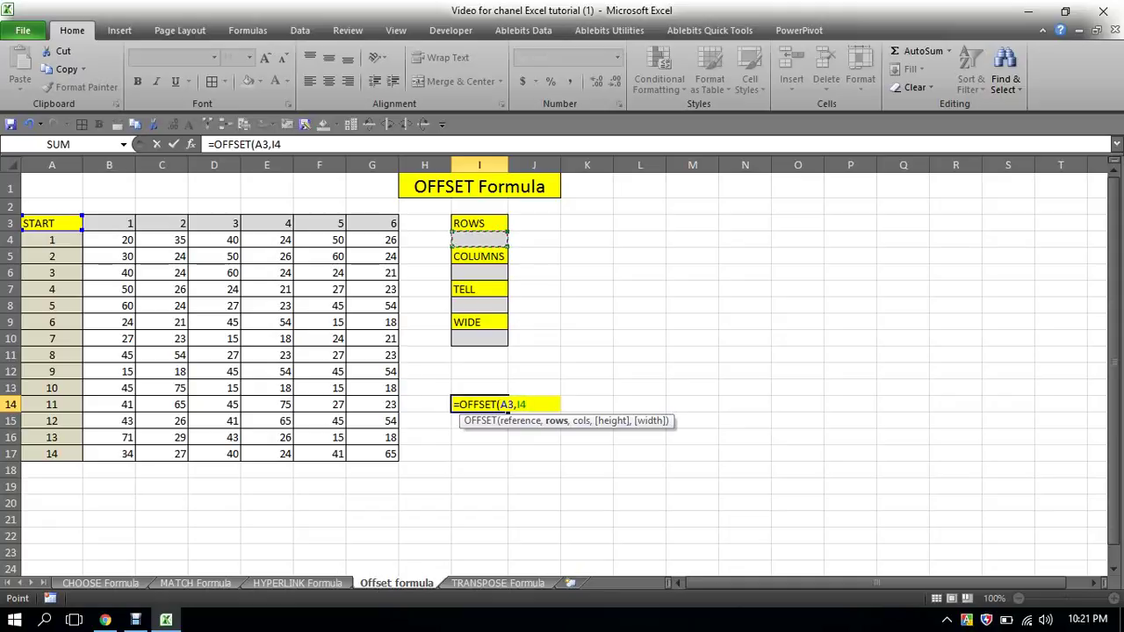
pyautogui.write(',')
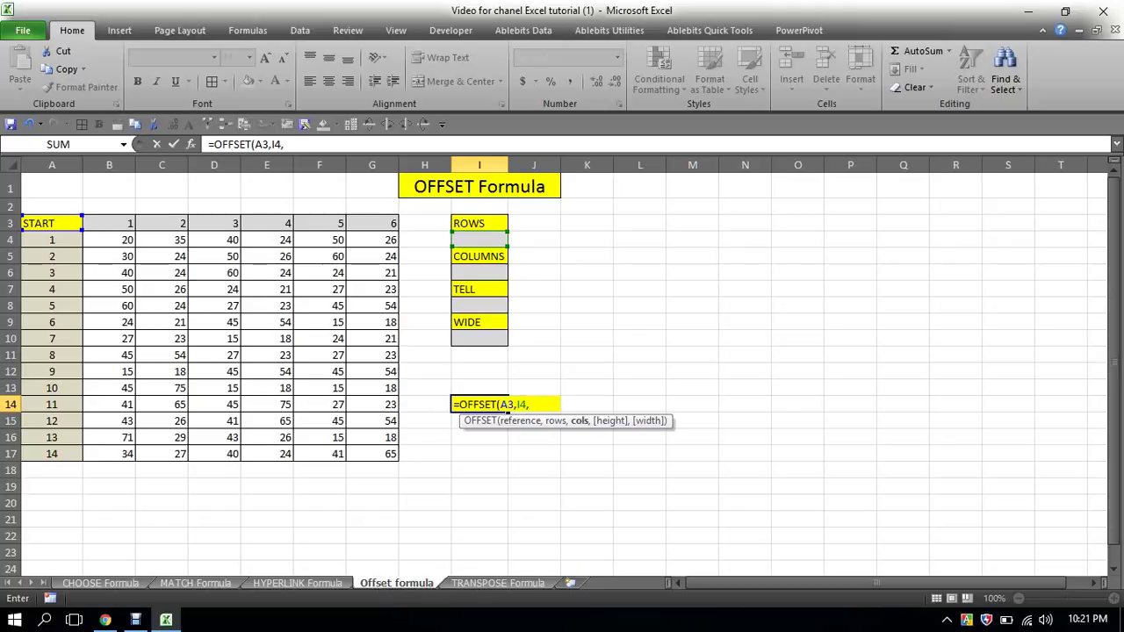
pyautogui.click(479, 272)
pyautogui.write(',')
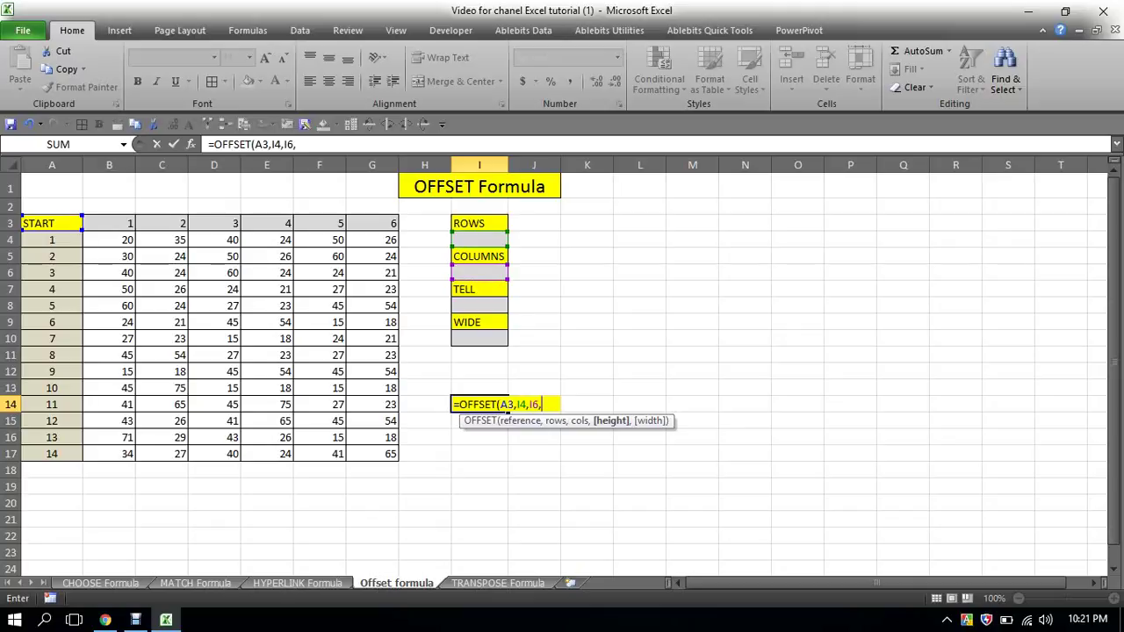
pyautogui.click(478, 305)
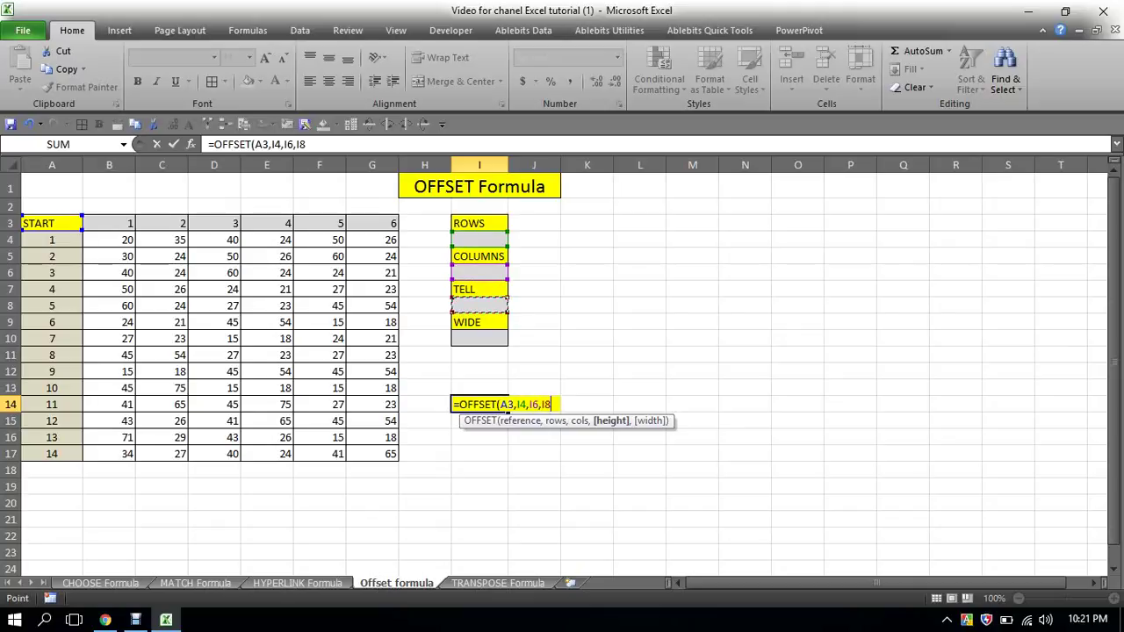
pyautogui.write(',')
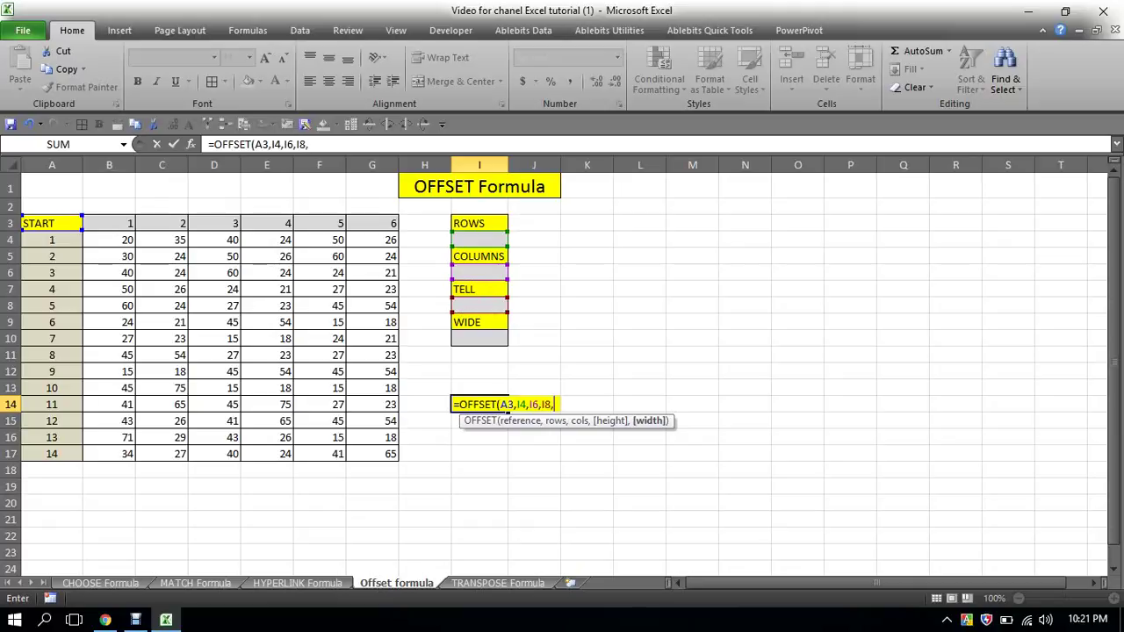
pyautogui.click(479, 338)
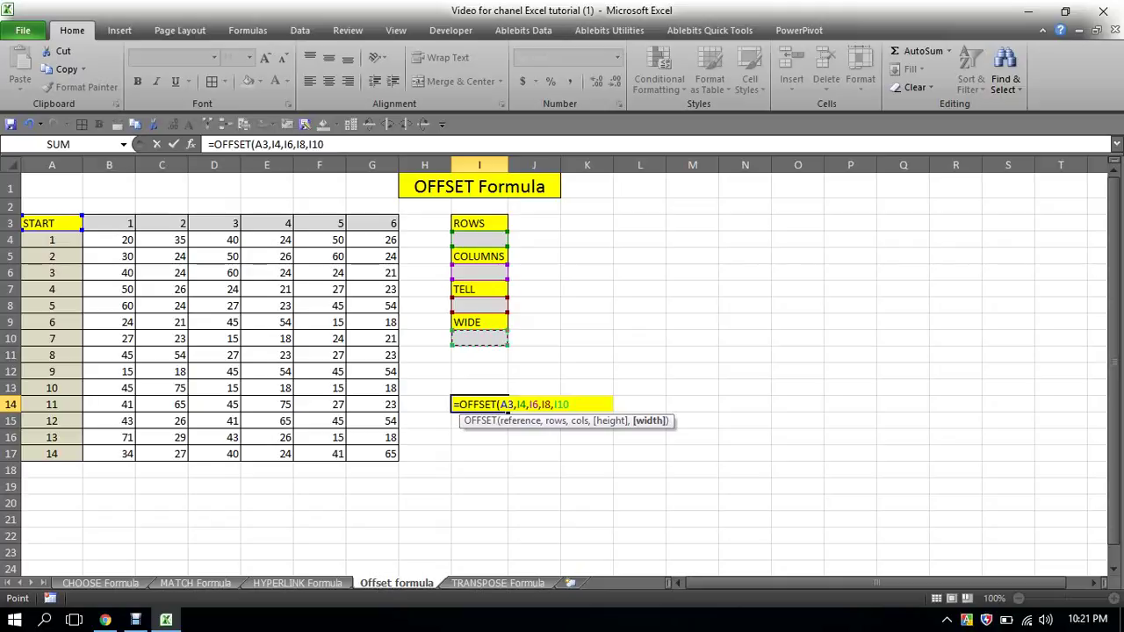
pyautogui.write(')')
pyautogui.press('Return')
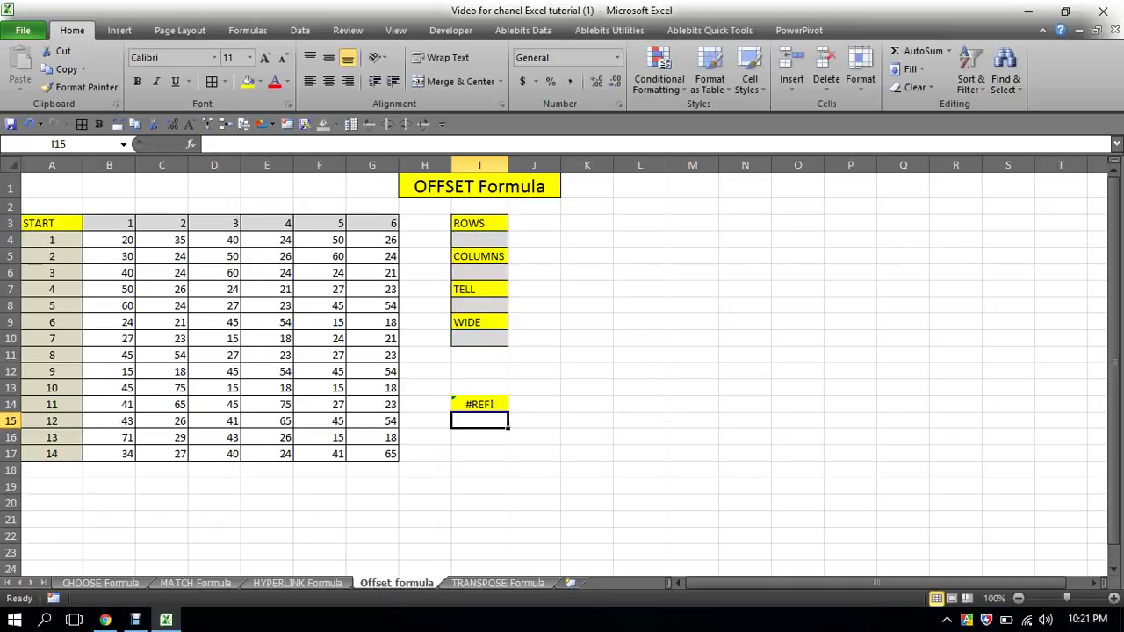
pyautogui.click(478, 404)
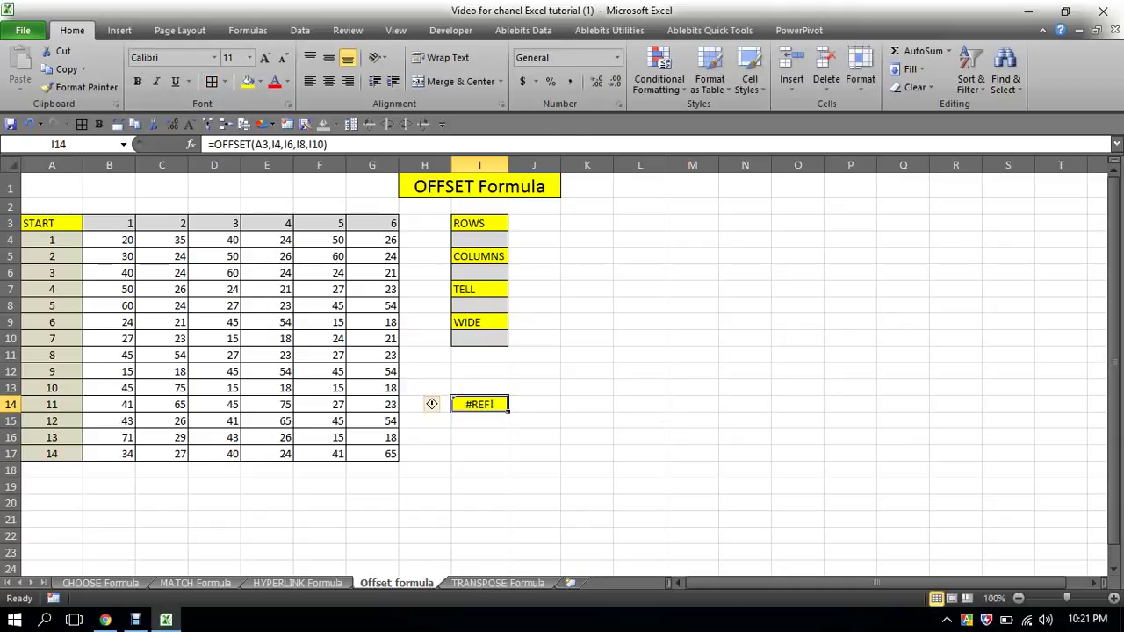
pyautogui.moveTo(508, 165); pyautogui.dragTo(521, 165)
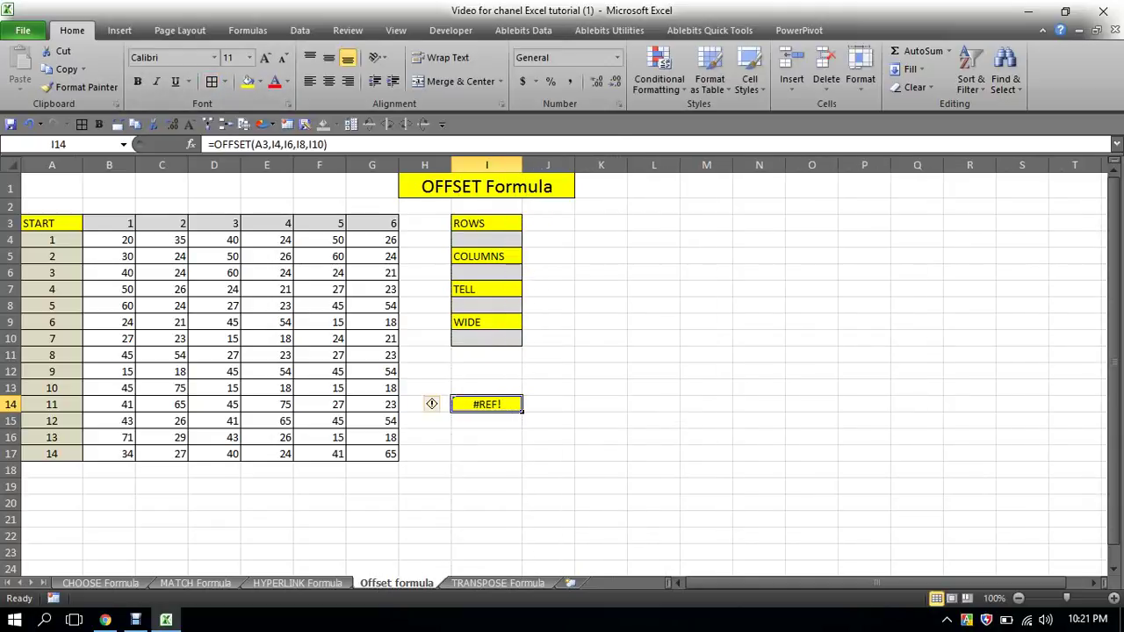
# Step: Enter 2 in I4 for ROWS and 2 in I6 for COLUMNS
pyautogui.click(486, 240)
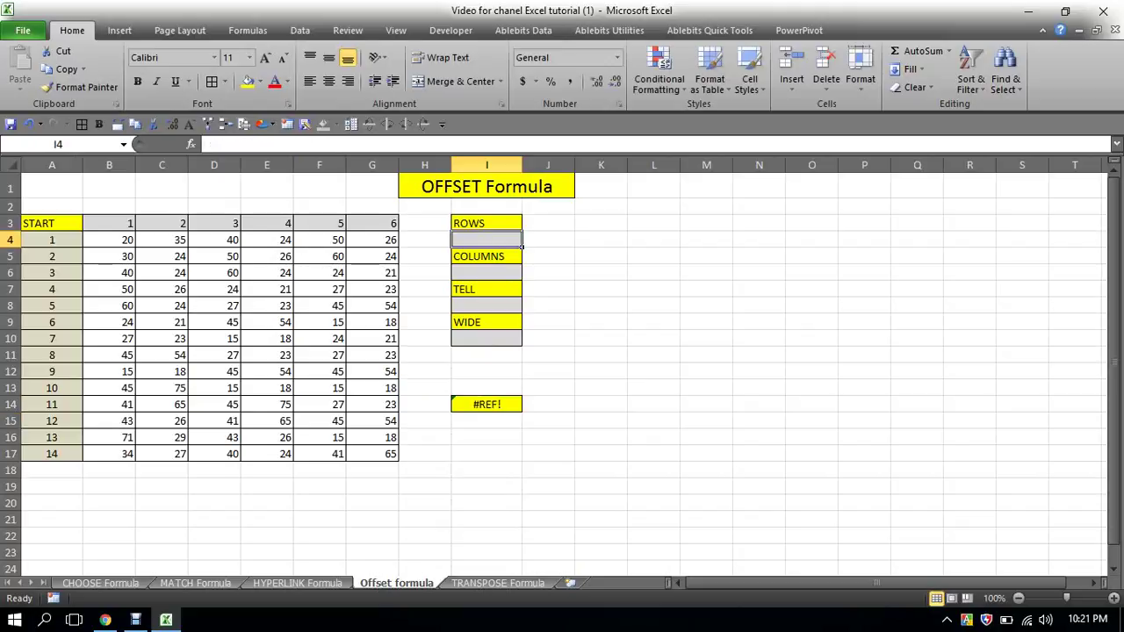
pyautogui.write('2')
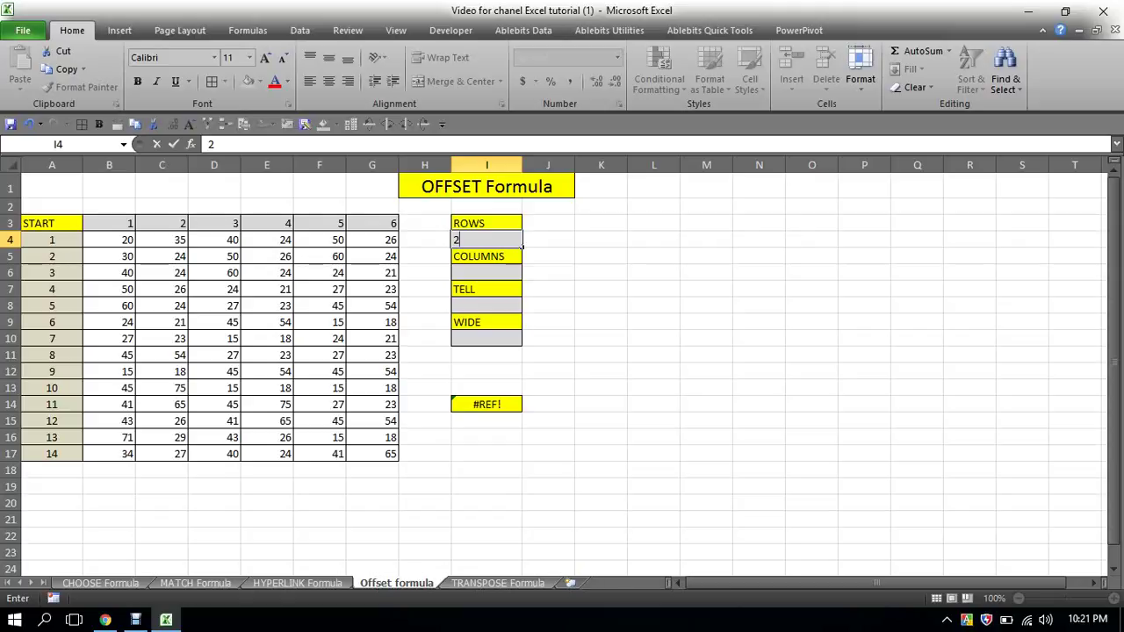
pyautogui.click(601, 304)
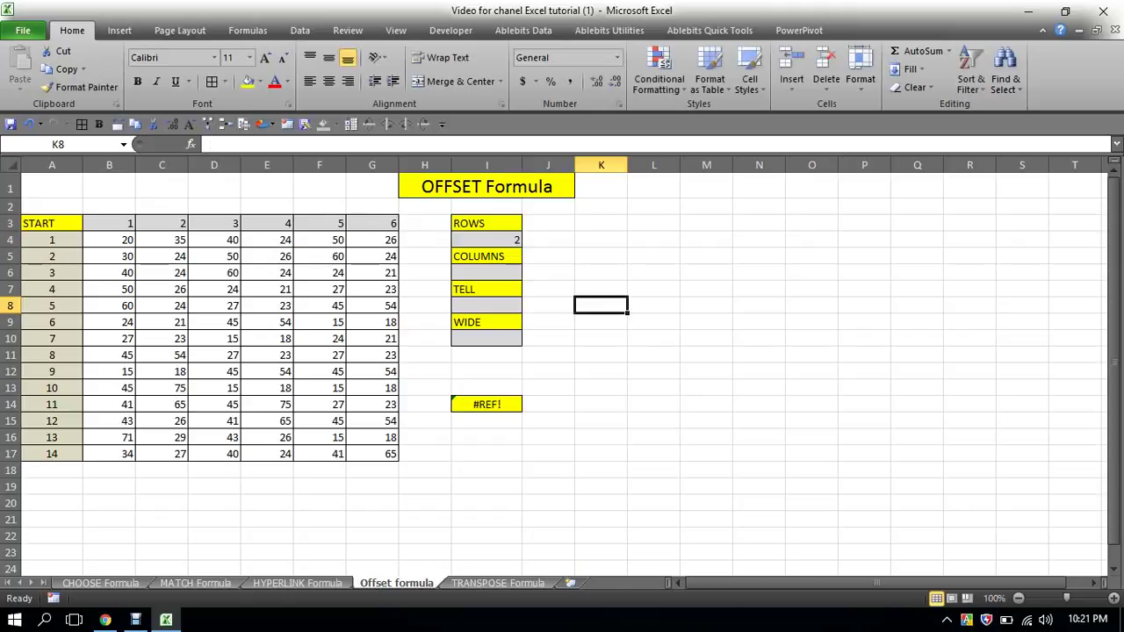
pyautogui.click(12, 255)
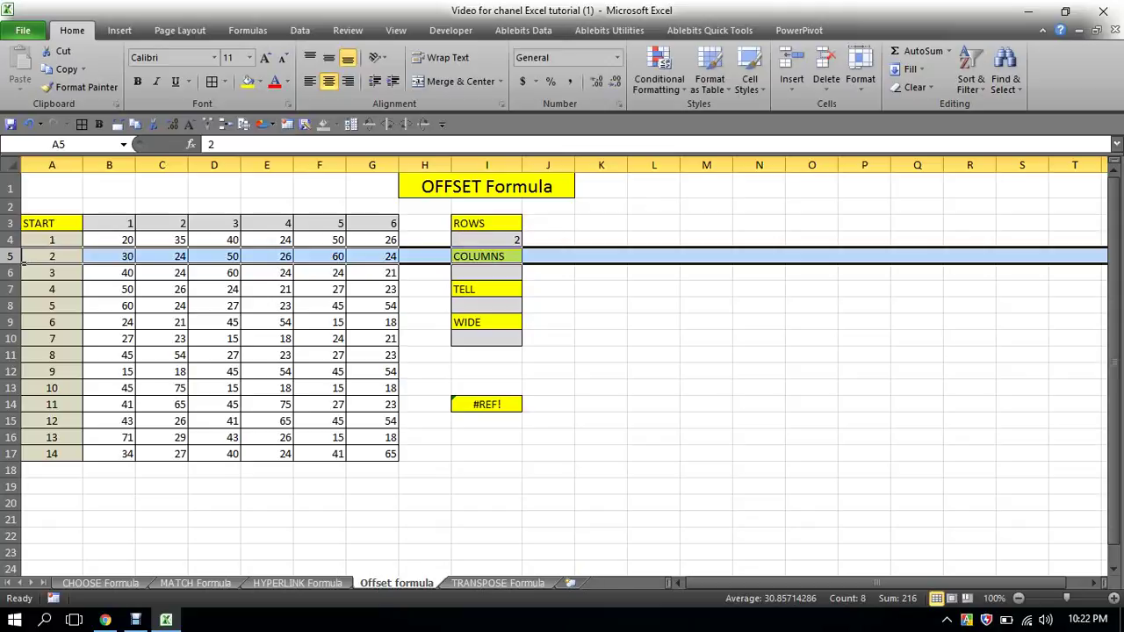
pyautogui.click(486, 272)
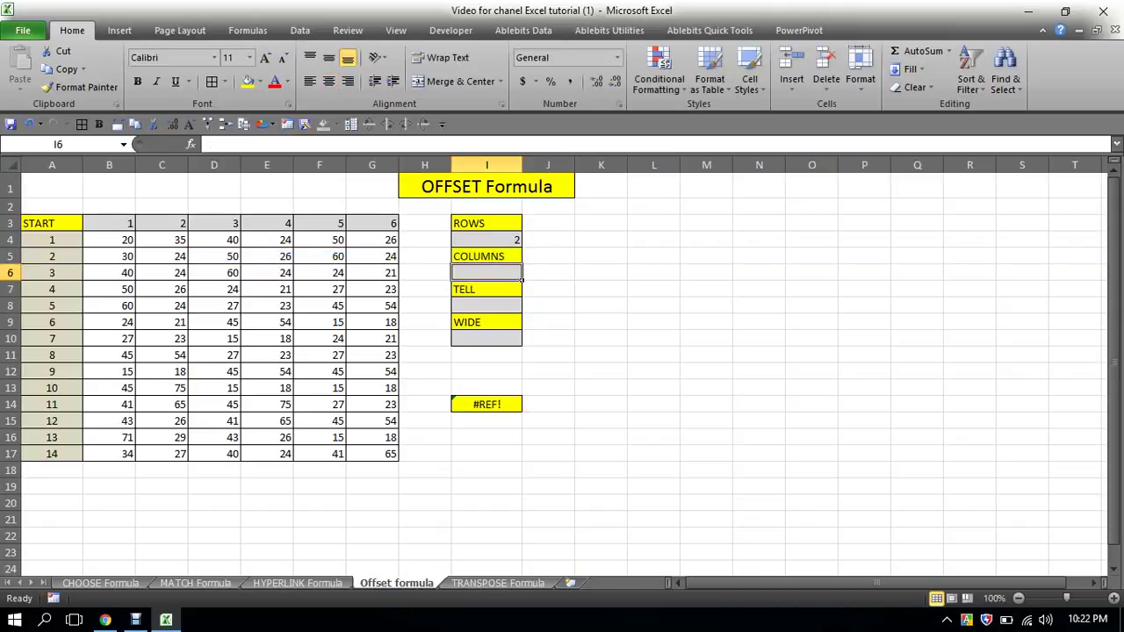
pyautogui.write('2')
pyautogui.click(548, 322)
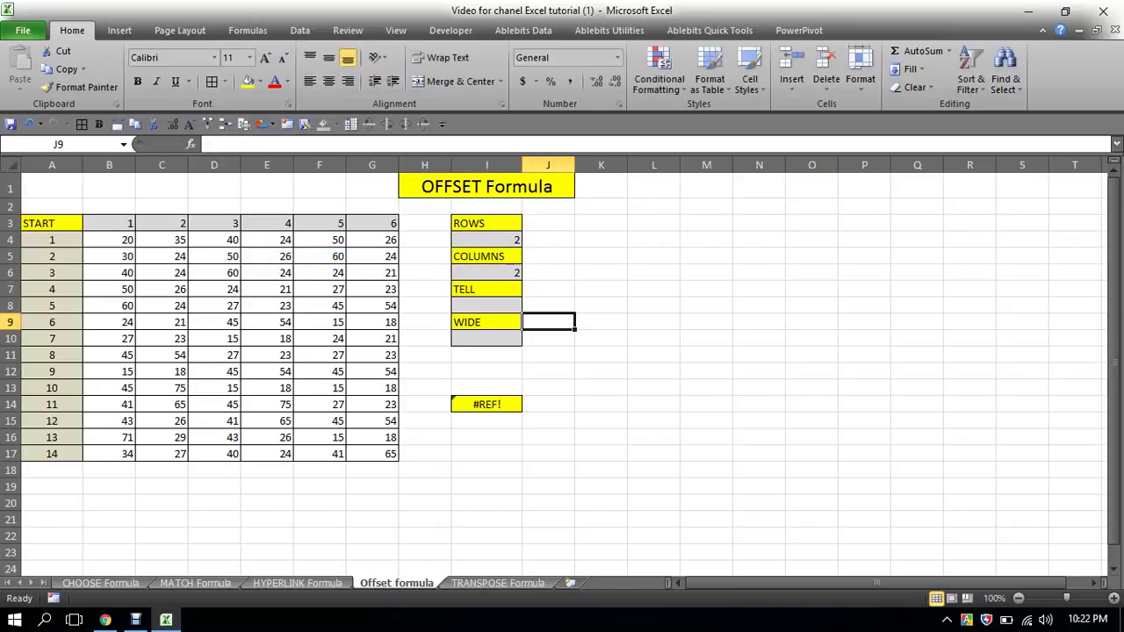
pyautogui.click(53, 223)
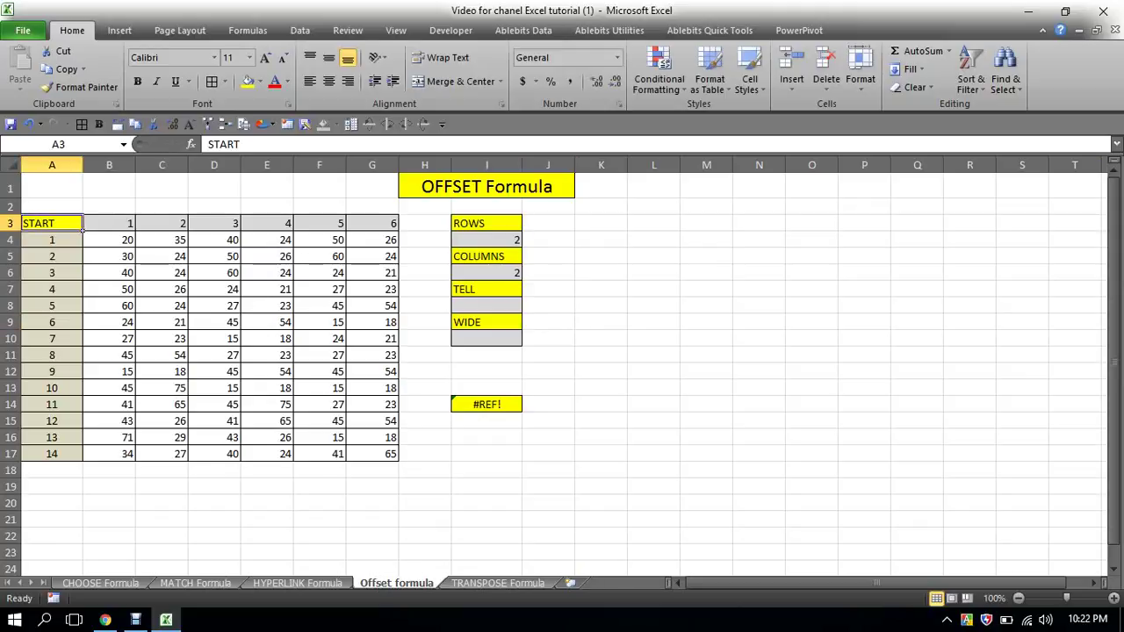
pyautogui.click(52, 239)
pyautogui.click(52, 257)
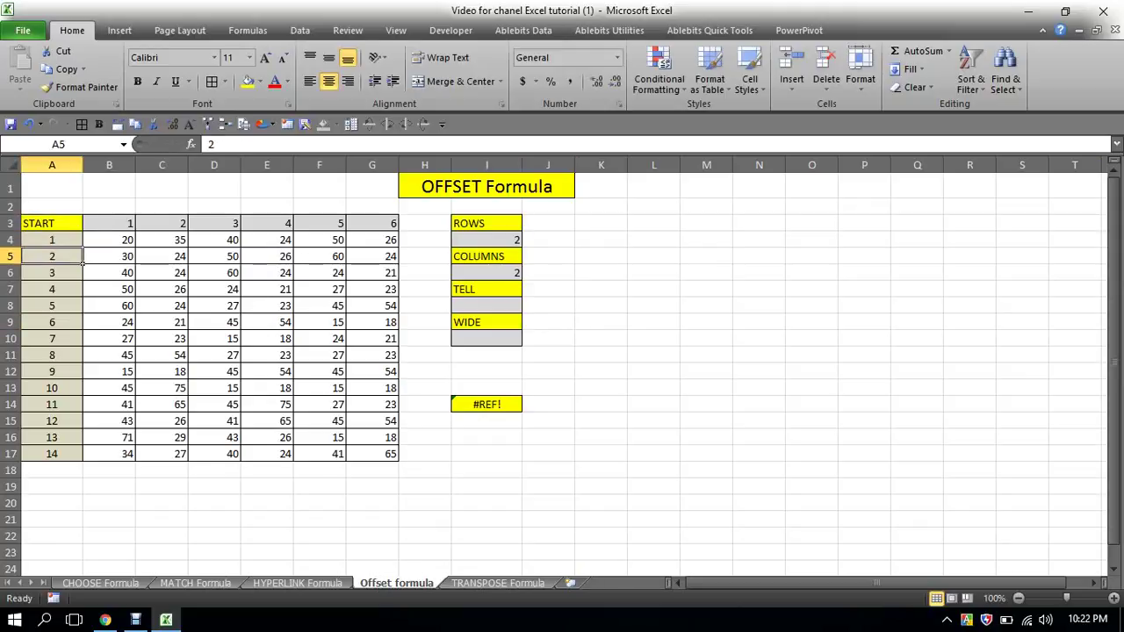
pyautogui.click(77, 225)
pyautogui.click(132, 226)
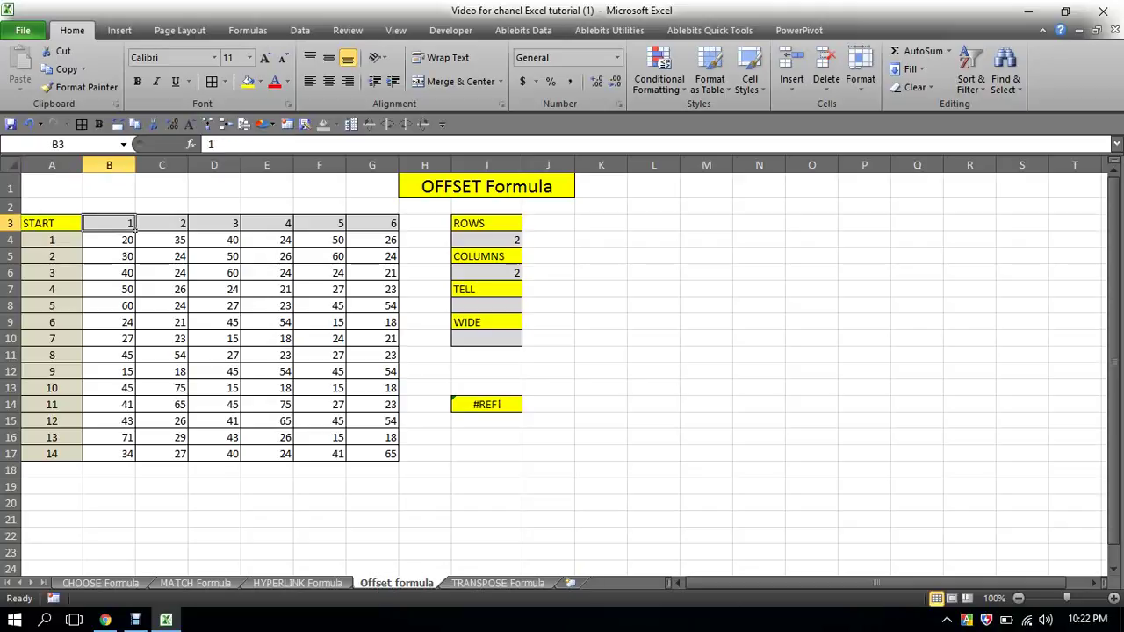
pyautogui.click(186, 227)
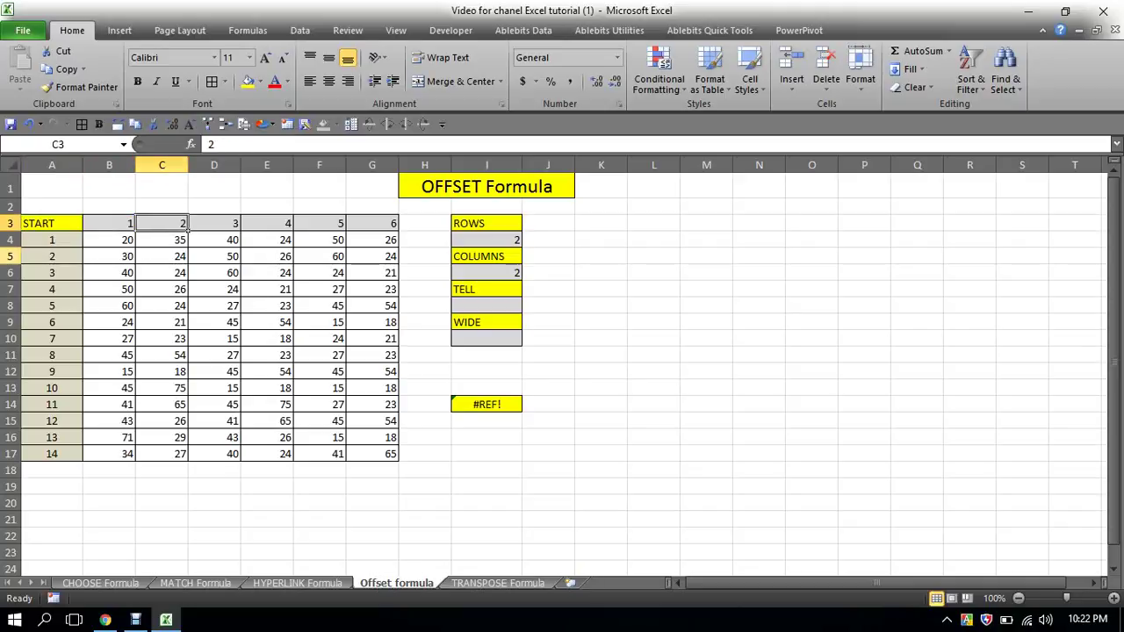
pyautogui.click(14, 256)
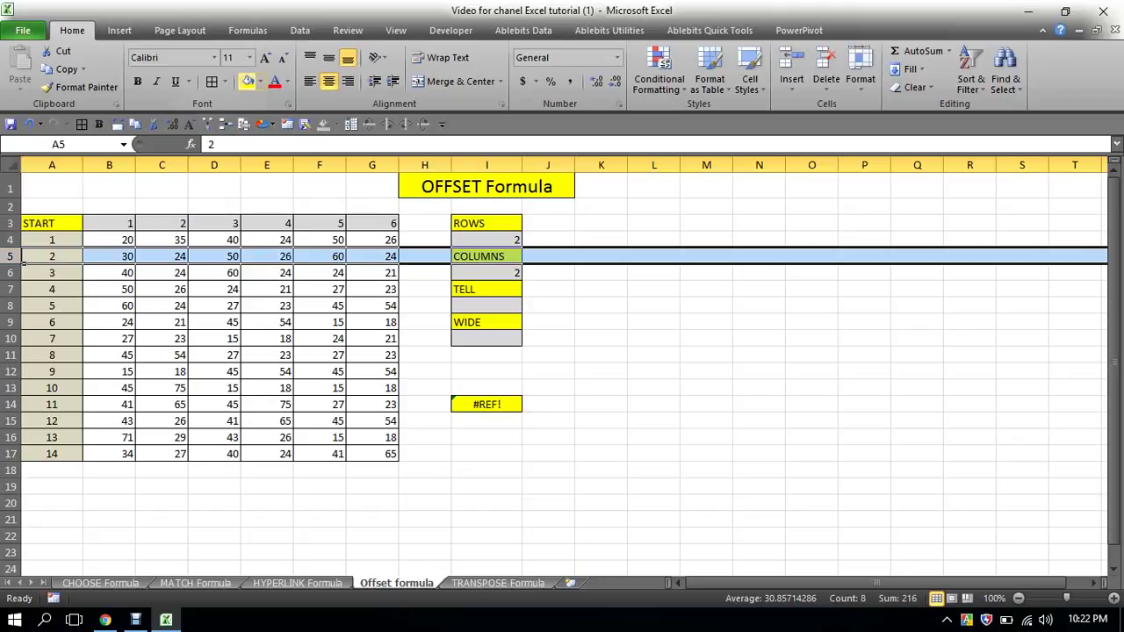
pyautogui.click(249, 81)
pyautogui.click(162, 165)
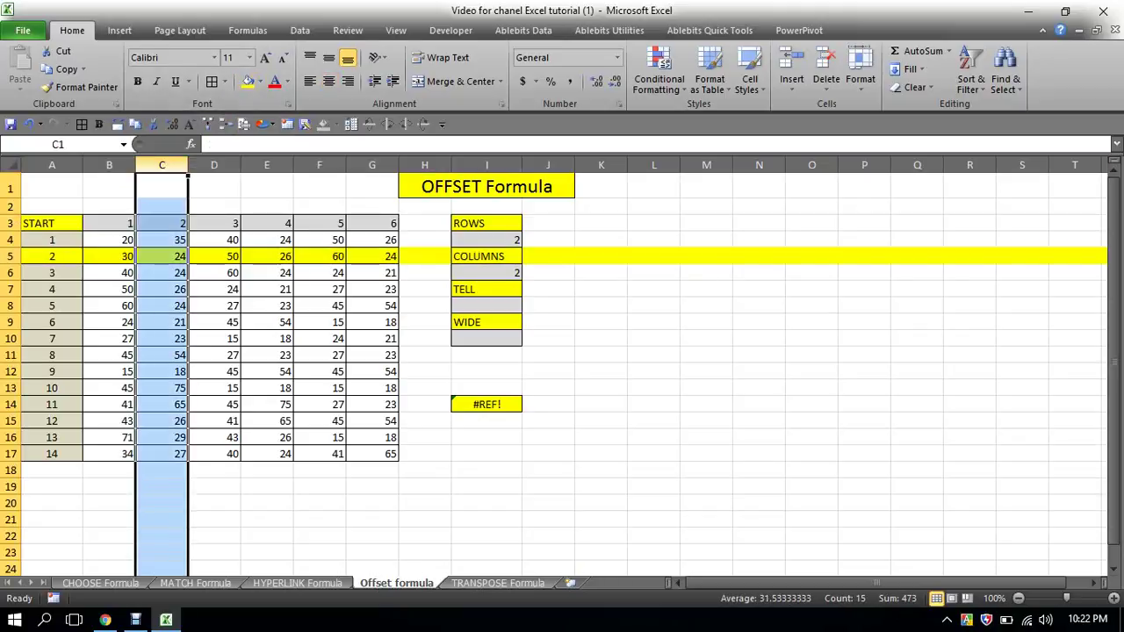
pyautogui.click(249, 80)
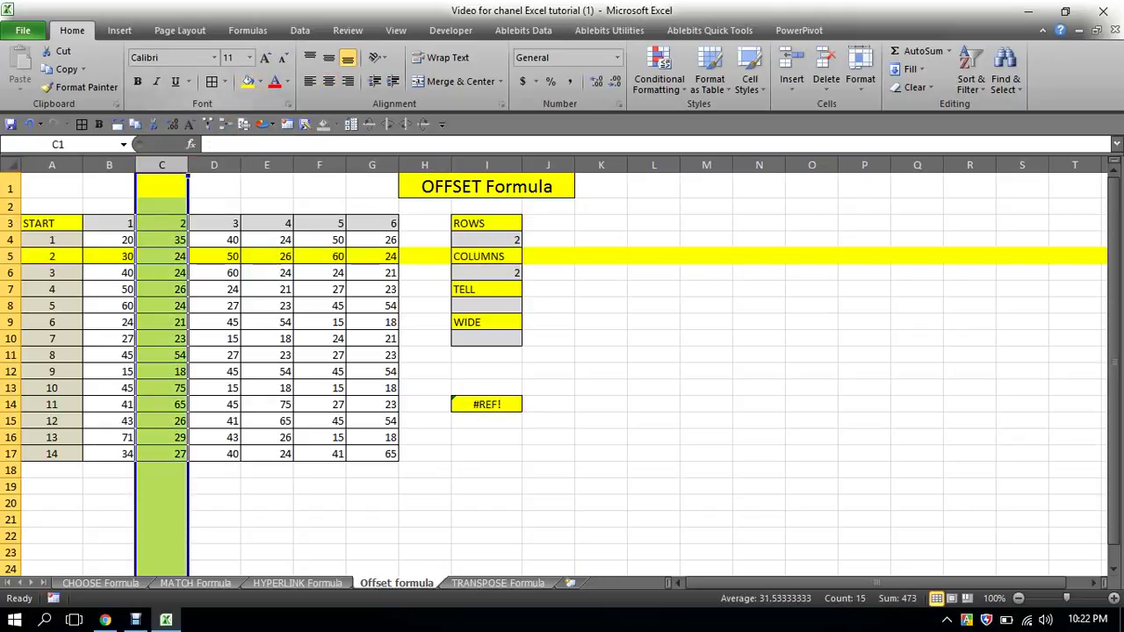
pyautogui.click(166, 372)
pyautogui.click(186, 258)
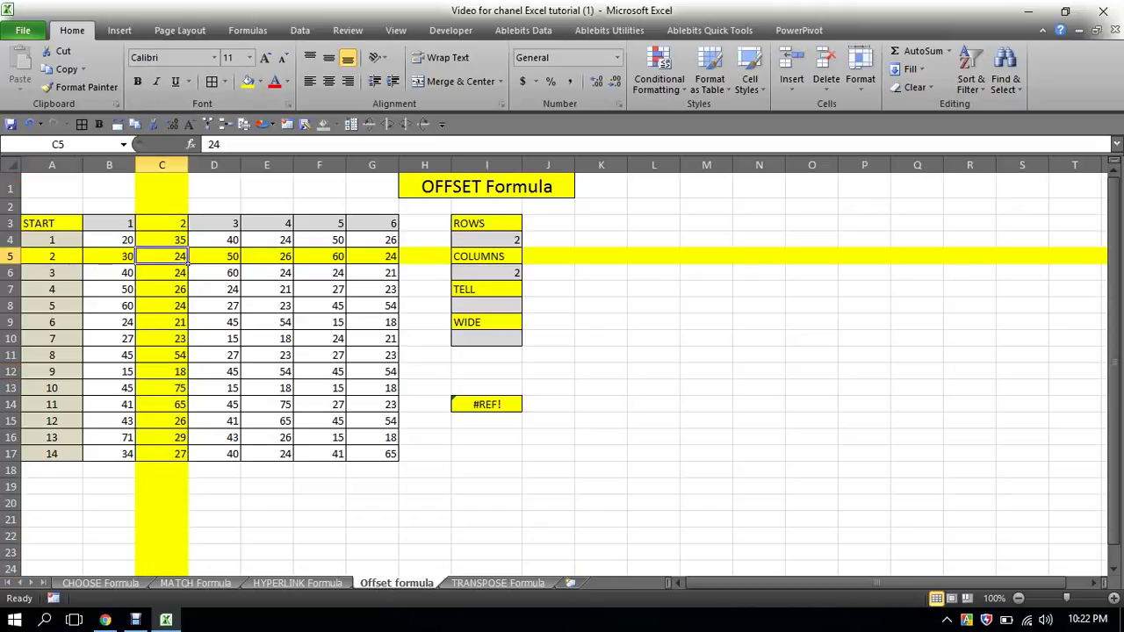
pyautogui.click(260, 81)
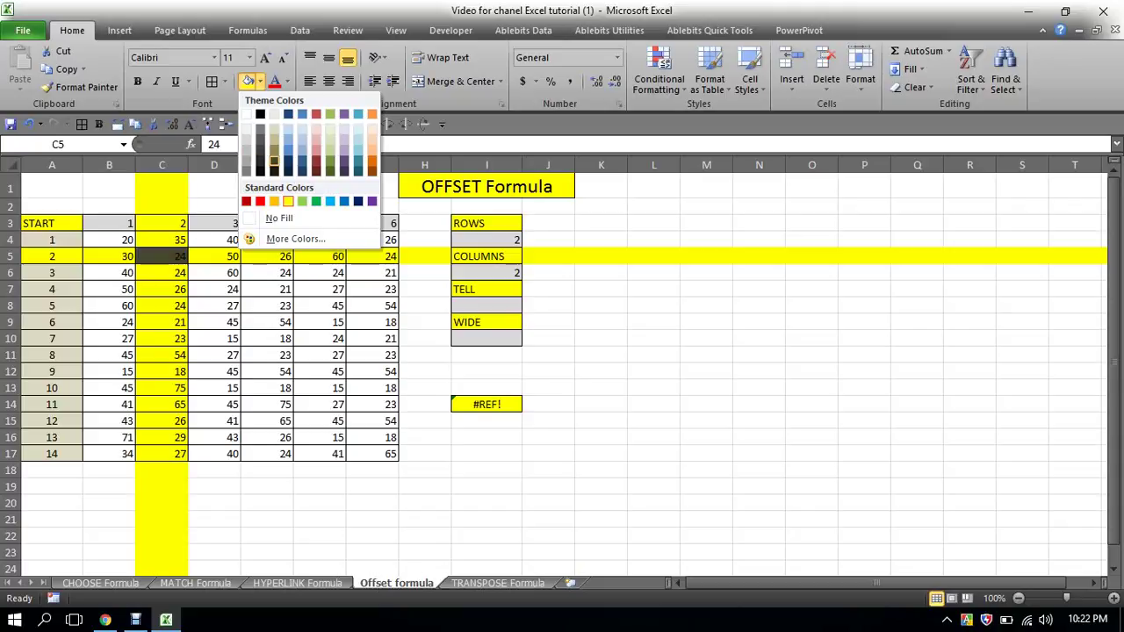
pyautogui.press('Escape')
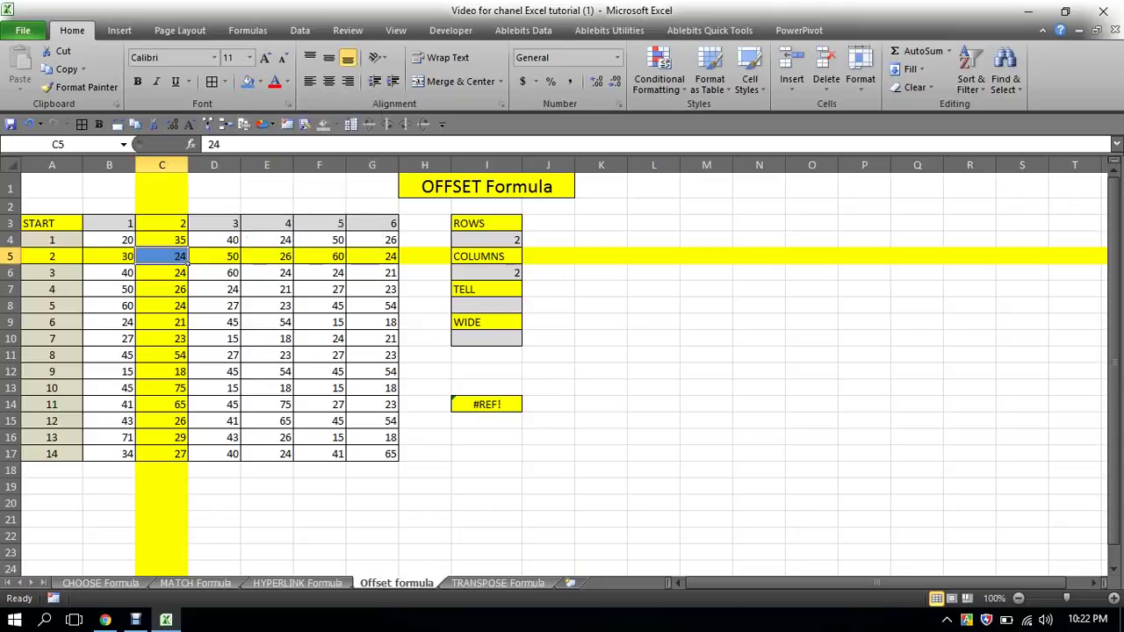
pyautogui.click(371, 502)
pyautogui.click(11, 255)
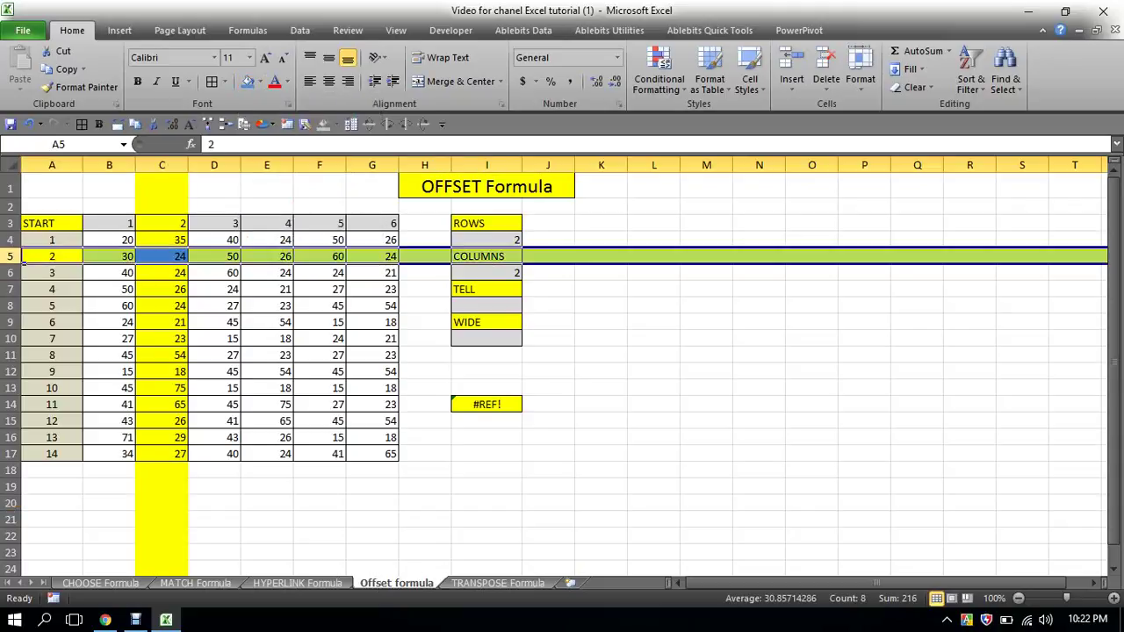
pyautogui.click(162, 165)
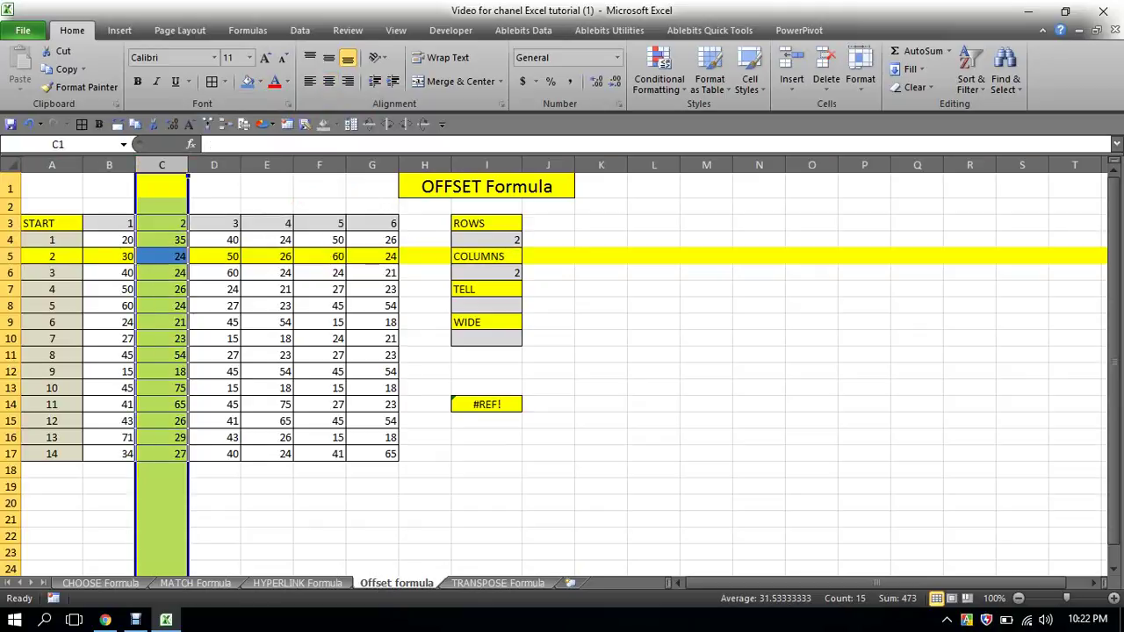
pyautogui.click(186, 259)
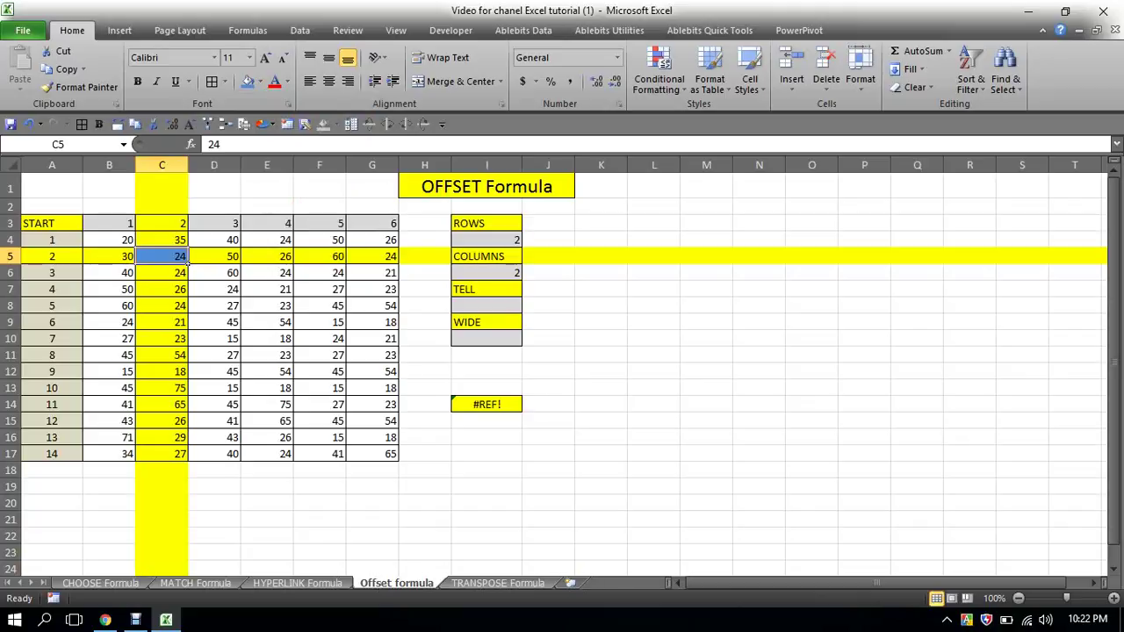
pyautogui.click(486, 305)
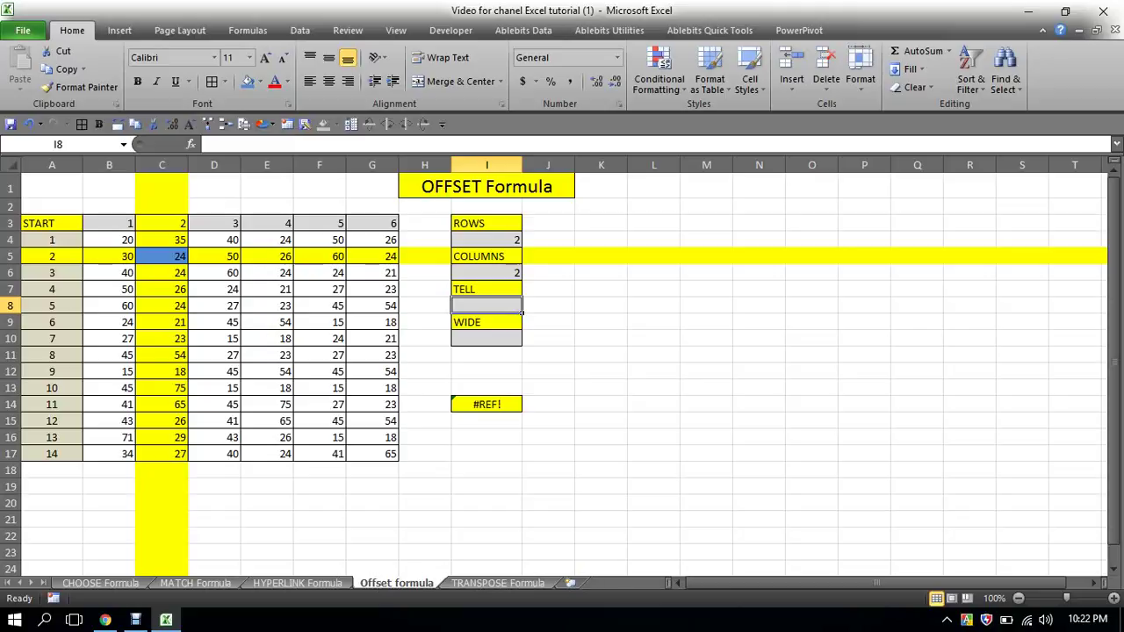
# Step: Enter 1 in TELL (I8) and WIDE (I10) so I14 returns 24
pyautogui.write('1')
pyautogui.click(653, 354)
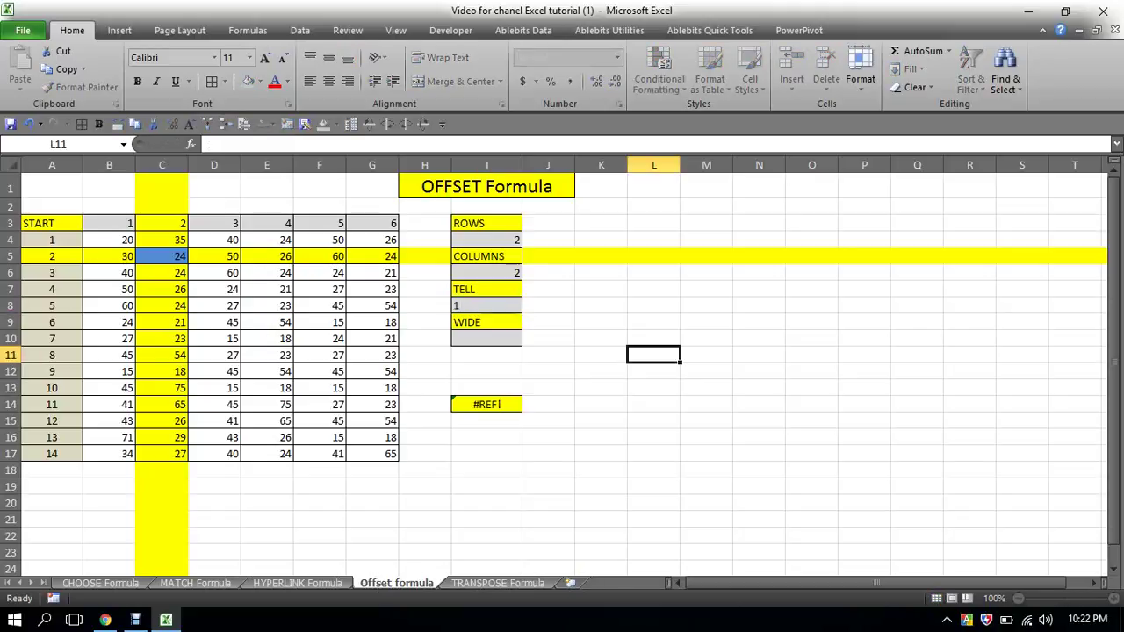
pyautogui.click(486, 338)
pyautogui.write('1')
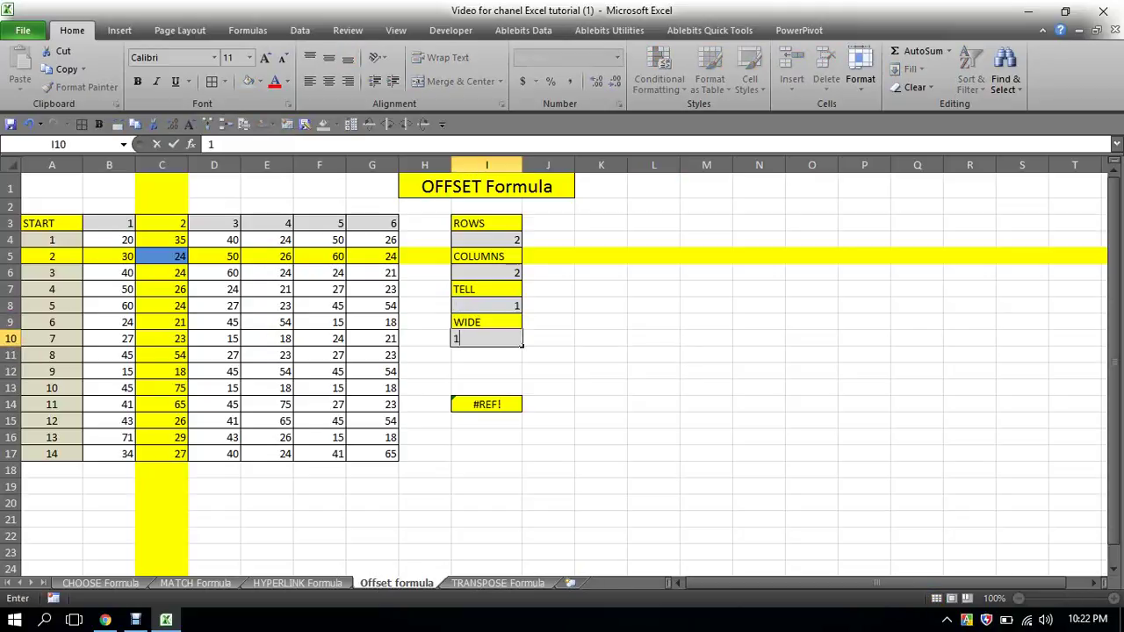
pyautogui.click(653, 371)
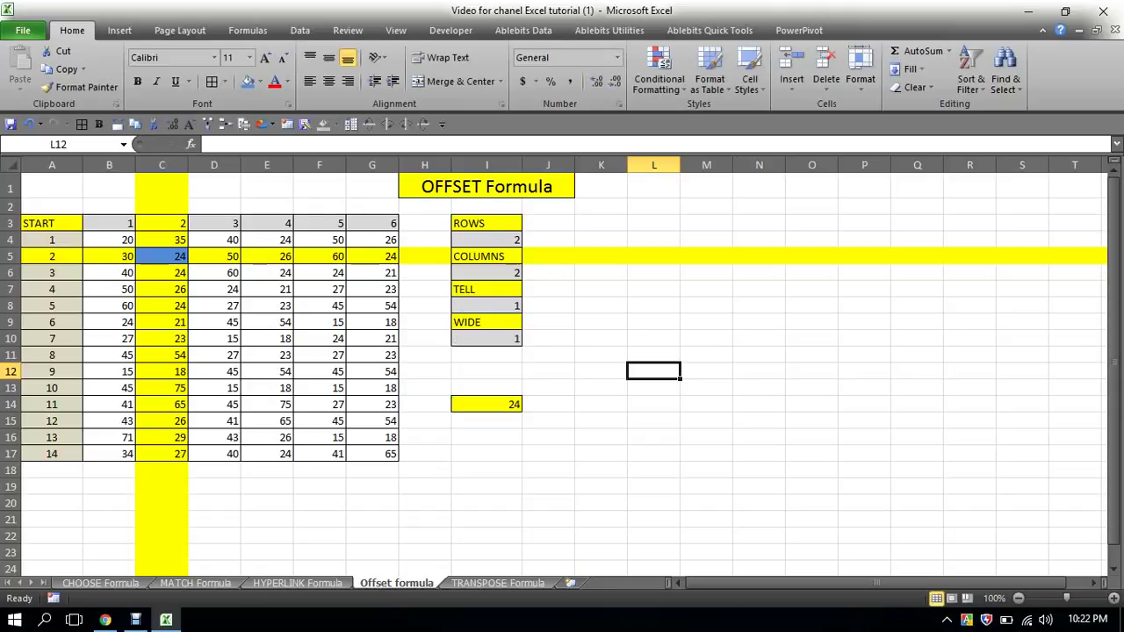
# Step: Shade I14 with Red, Accent 2, Lighter 40%
pyautogui.click(487, 404)
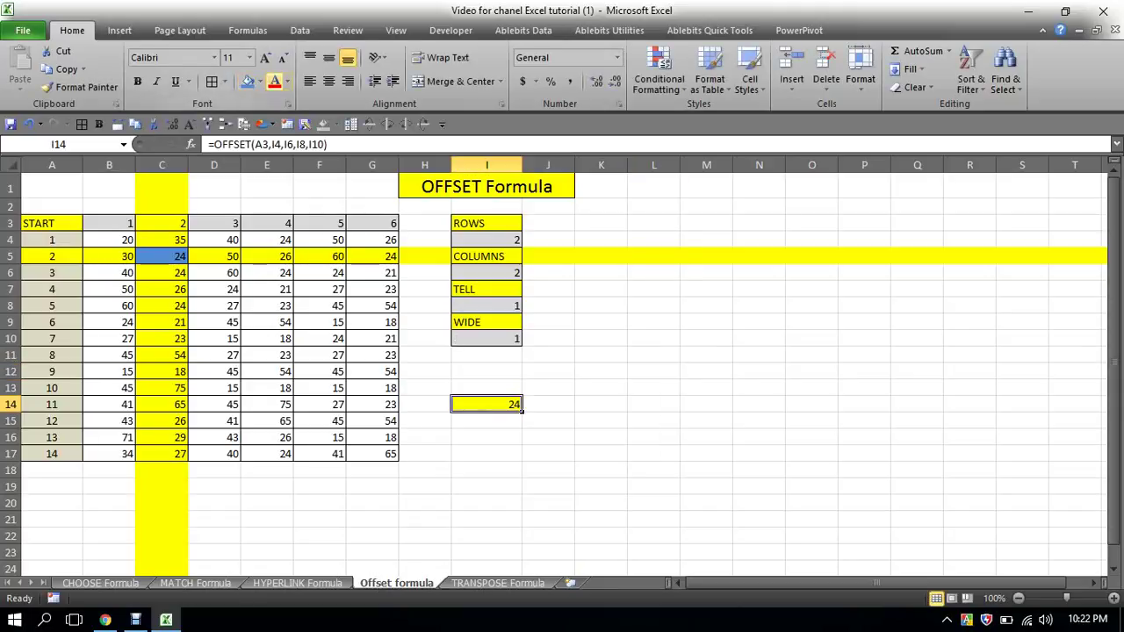
pyautogui.click(259, 82)
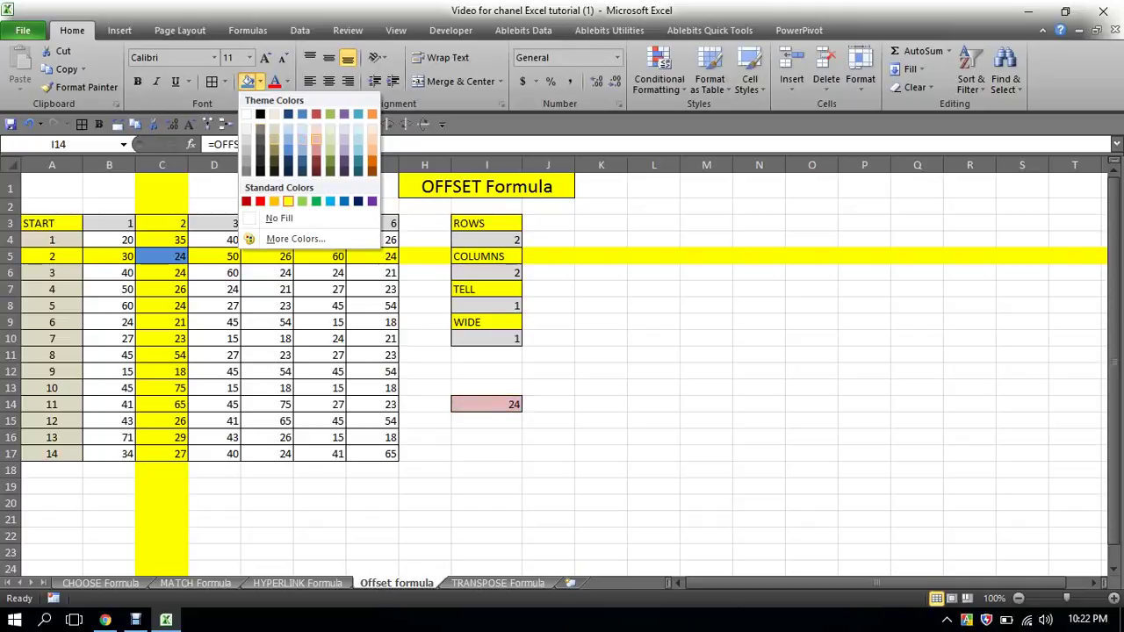
pyautogui.click(316, 138)
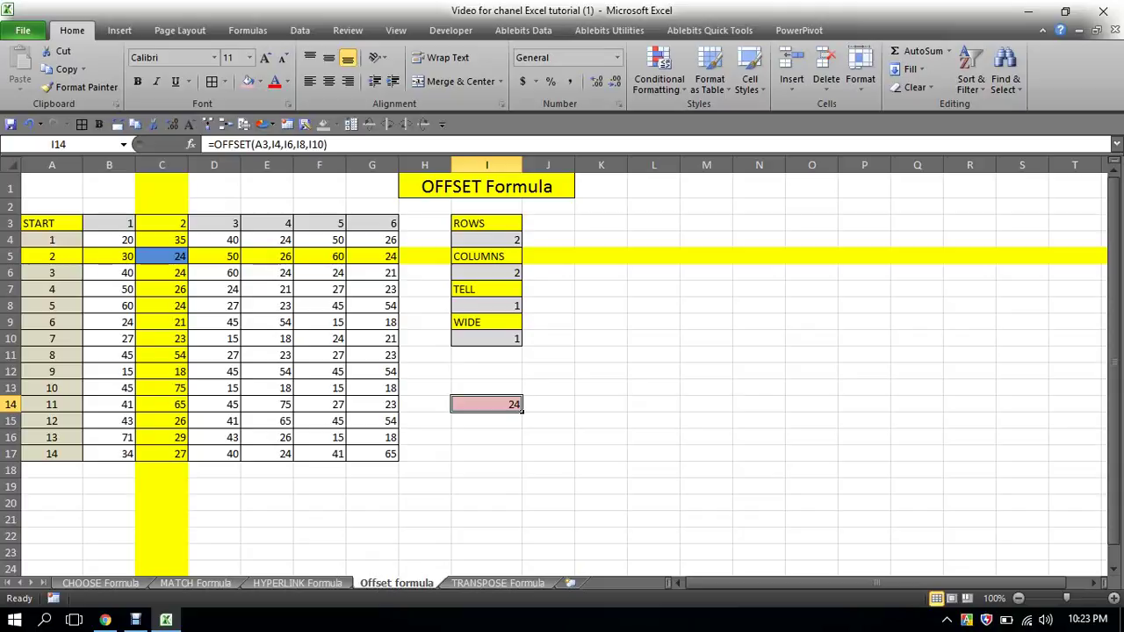
pyautogui.click(12, 257)
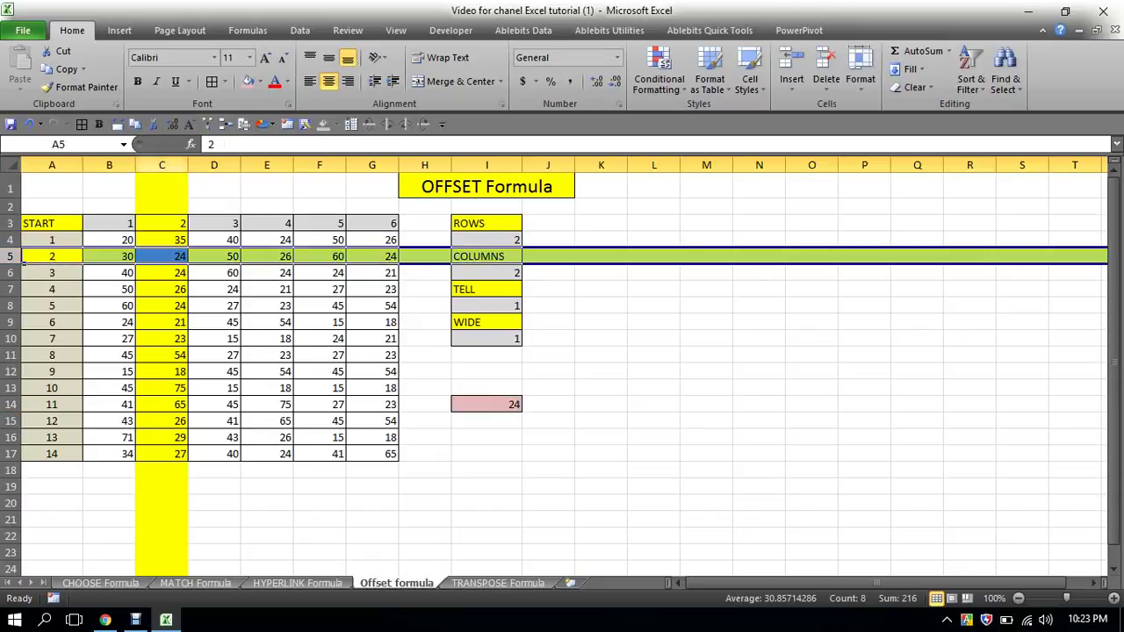
# Step: Apply yellow fill to column F, then to row 11, crossing at F11 (27)
pyautogui.click(162, 165)
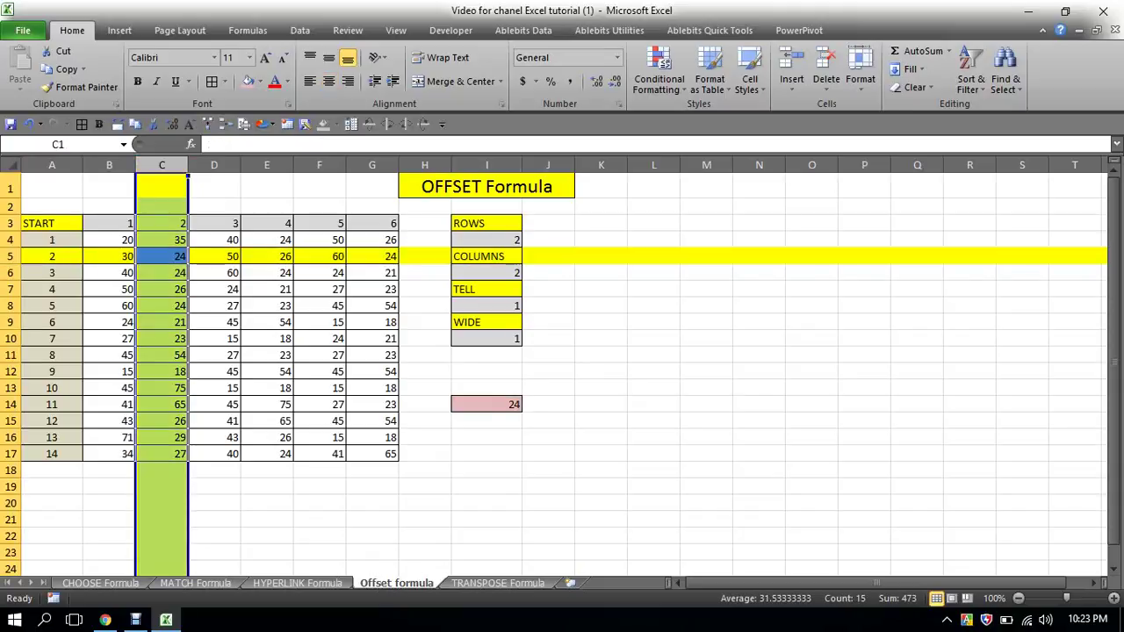
pyautogui.click(187, 257)
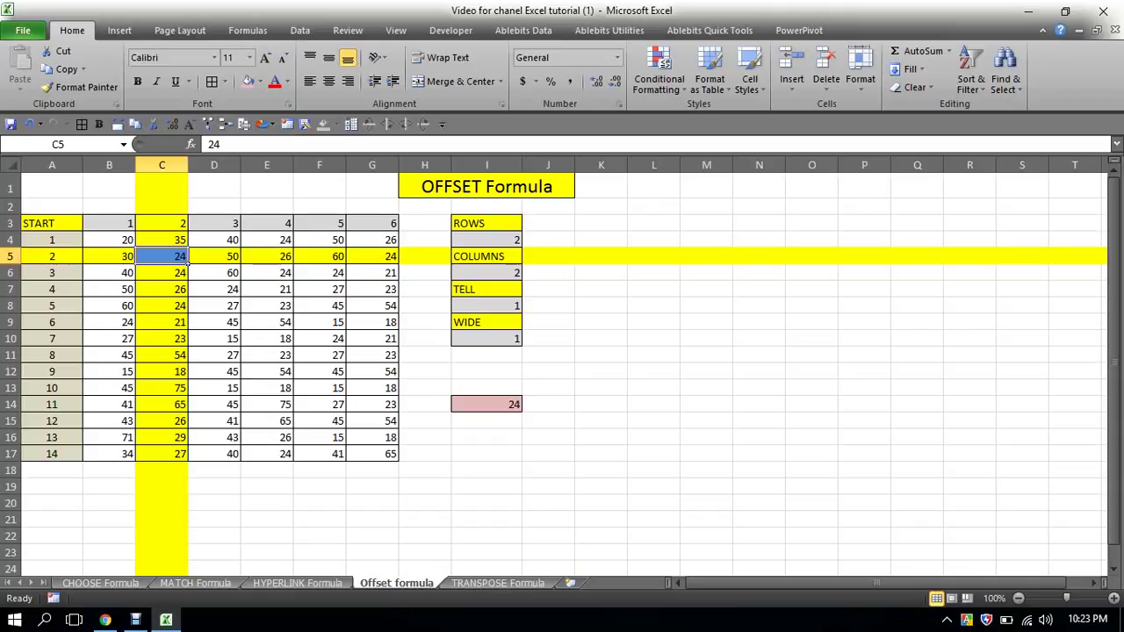
pyautogui.keyDown('ctrl'); pyautogui.click(318, 165); pyautogui.keyUp('ctrl')
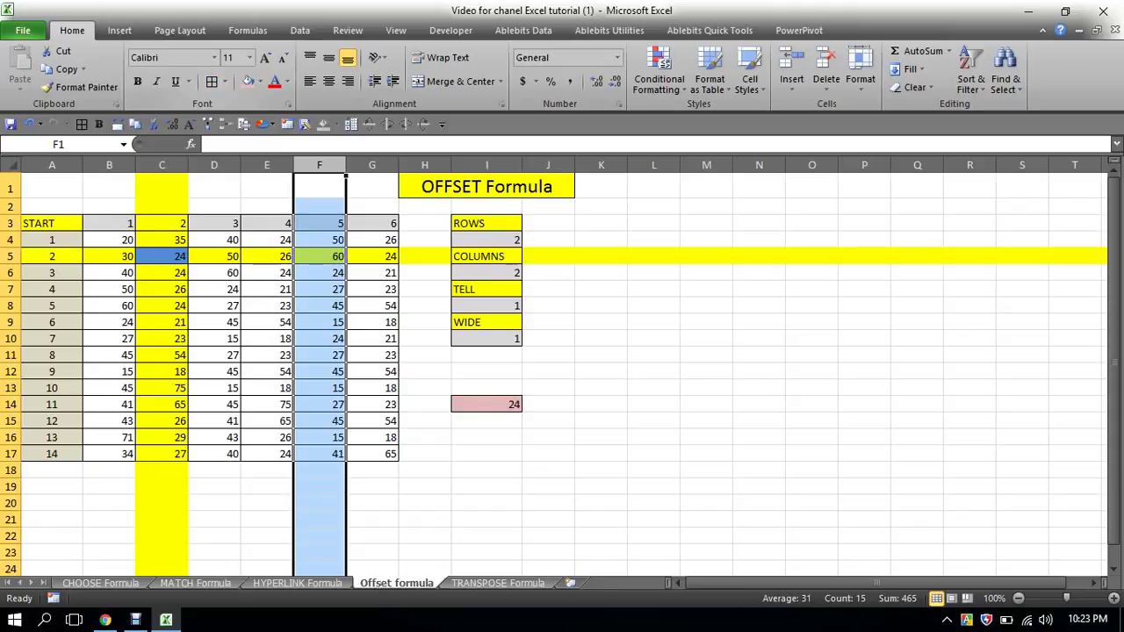
pyautogui.click(224, 81)
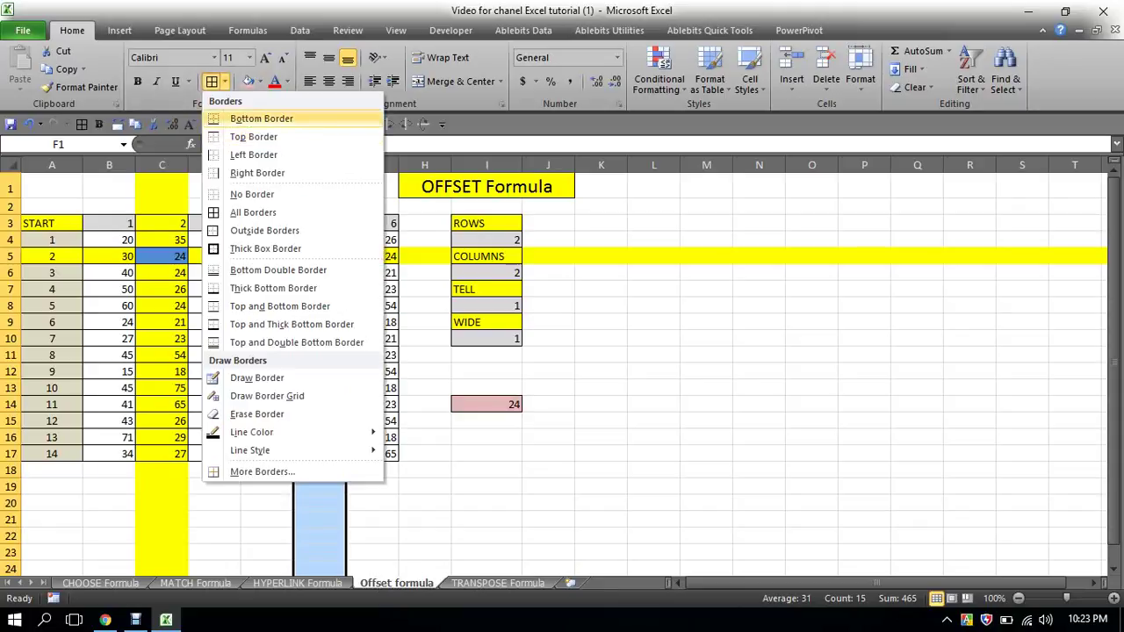
pyautogui.click(260, 81)
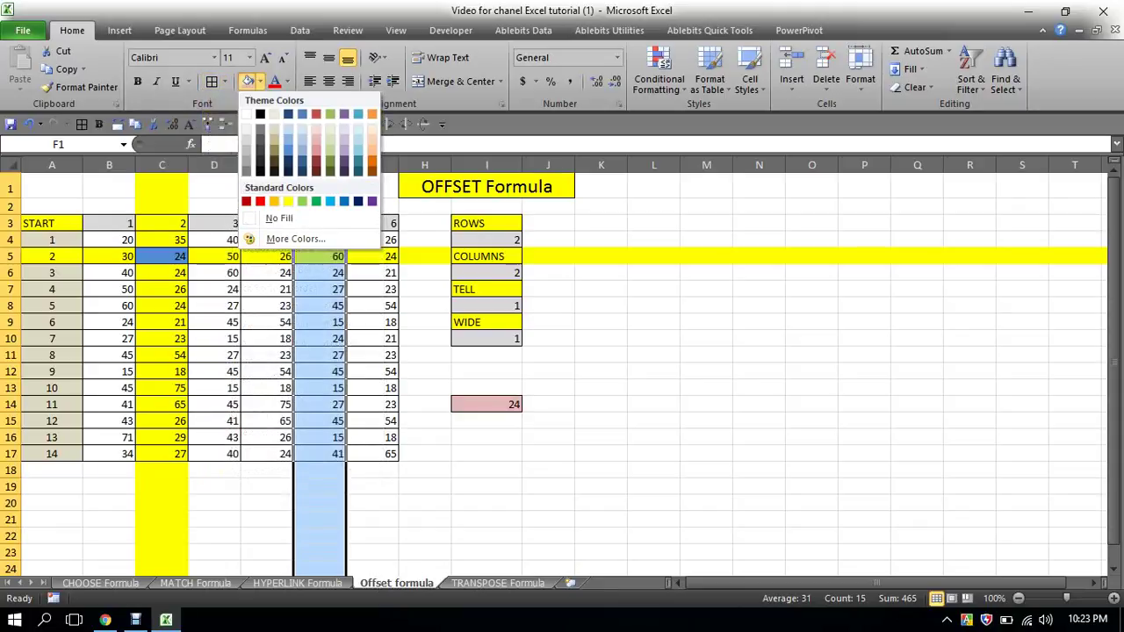
pyautogui.click(302, 201)
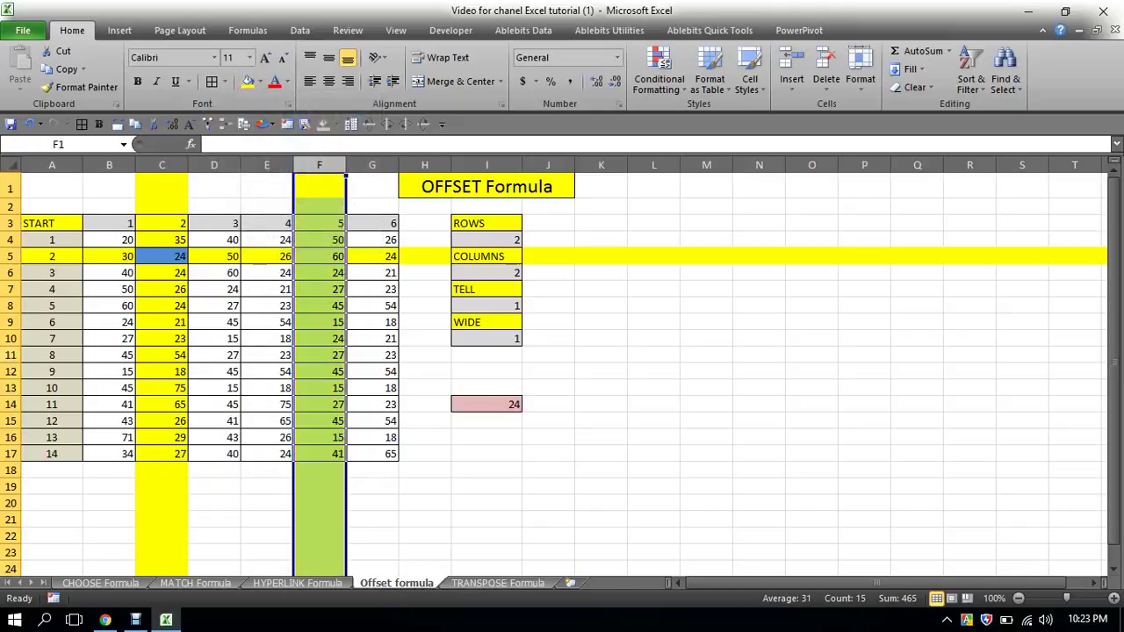
pyautogui.click(13, 355)
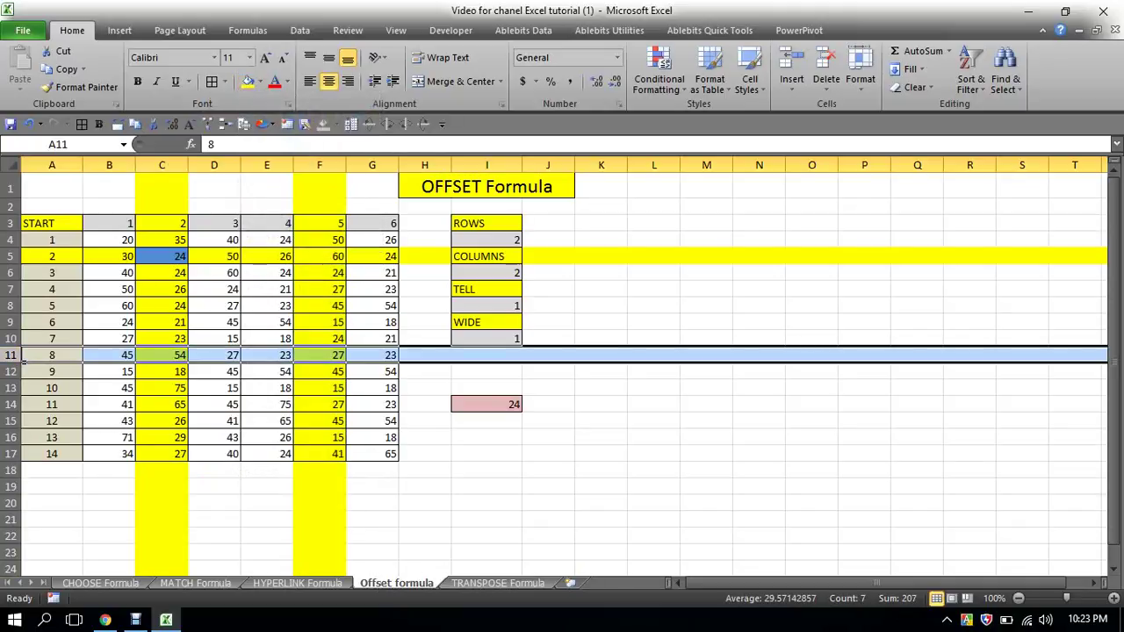
pyautogui.click(248, 80)
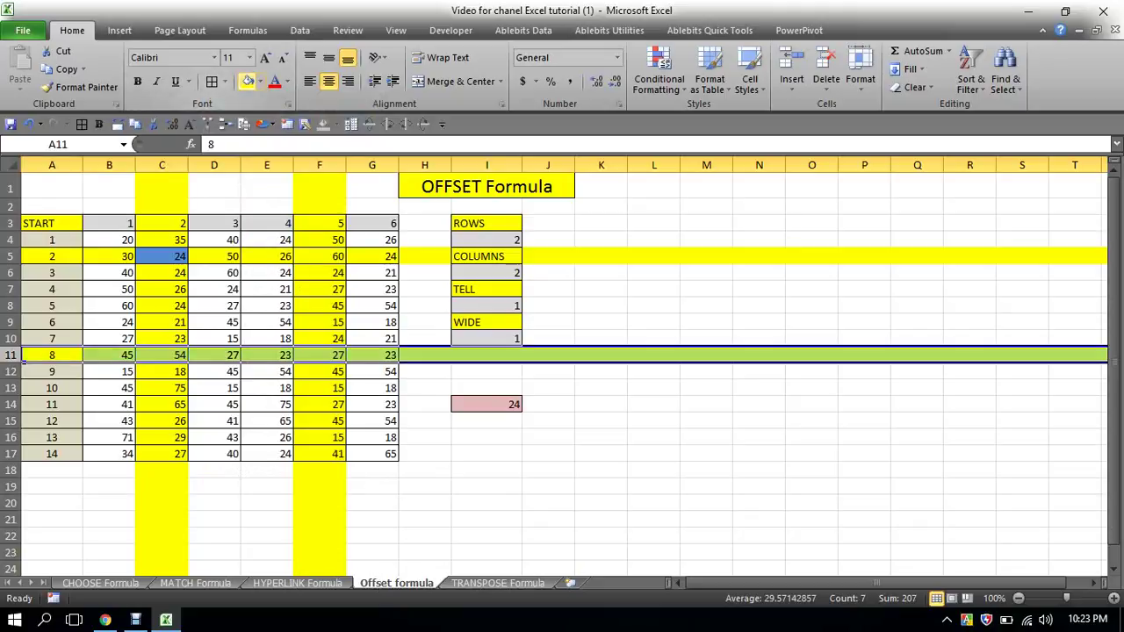
# Step: Give intersection cell F11 (27) a tan fill
pyautogui.click(318, 165)
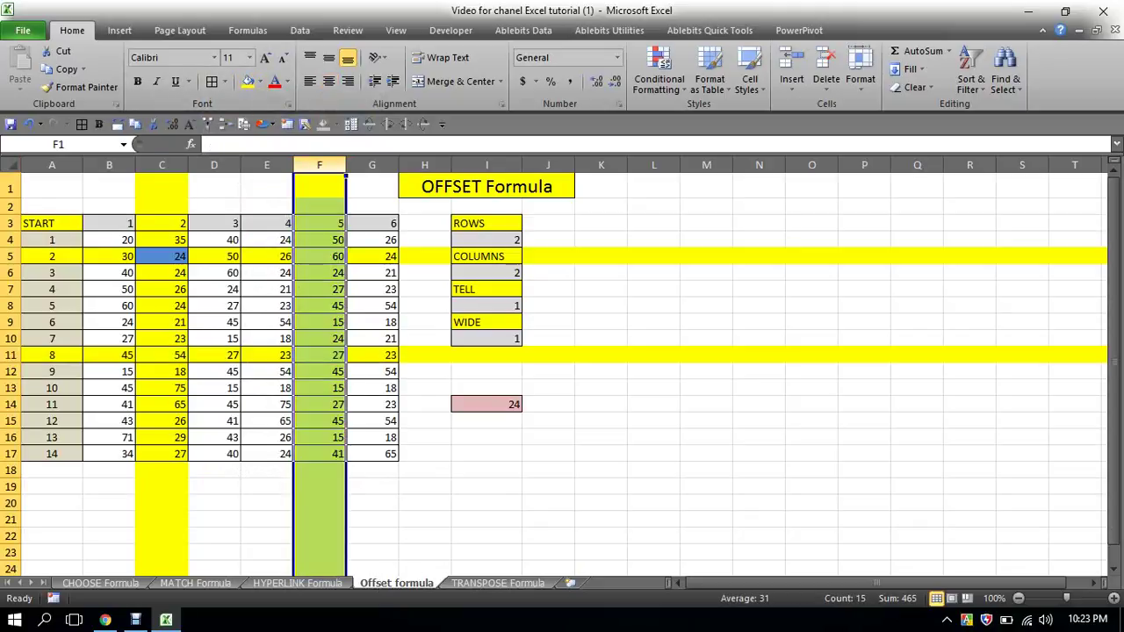
pyautogui.click(11, 355)
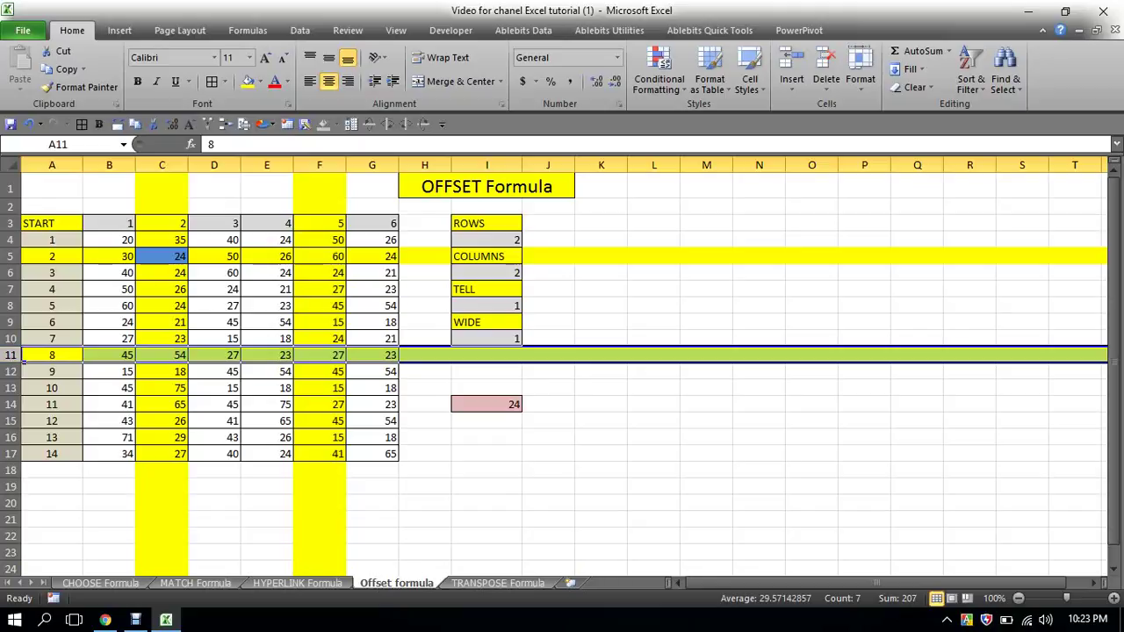
pyautogui.click(318, 355)
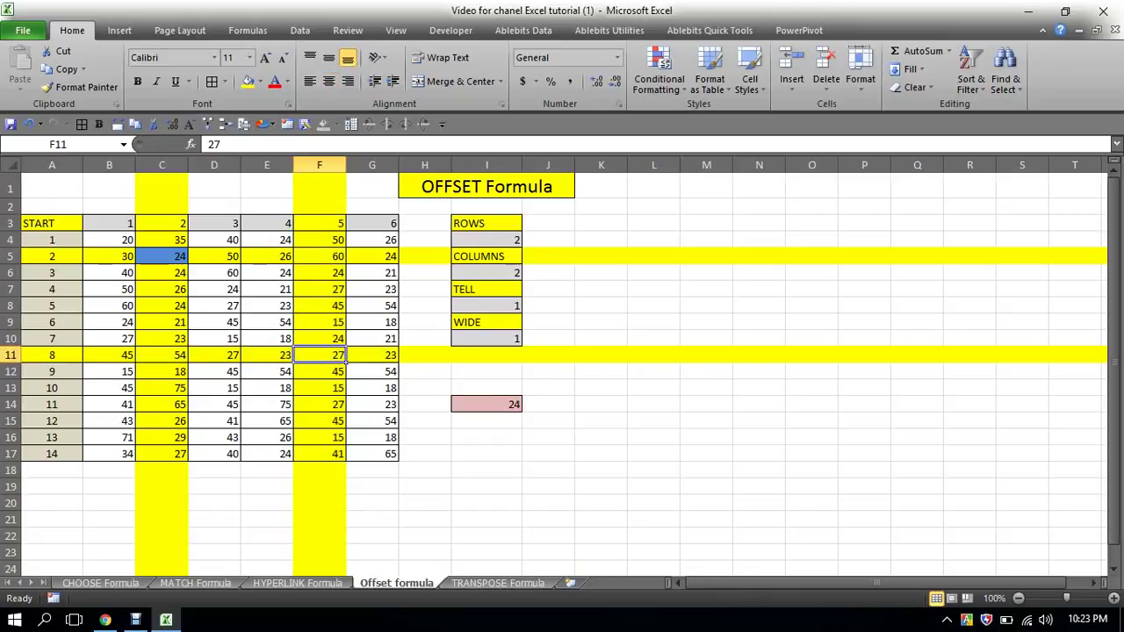
pyautogui.click(260, 81)
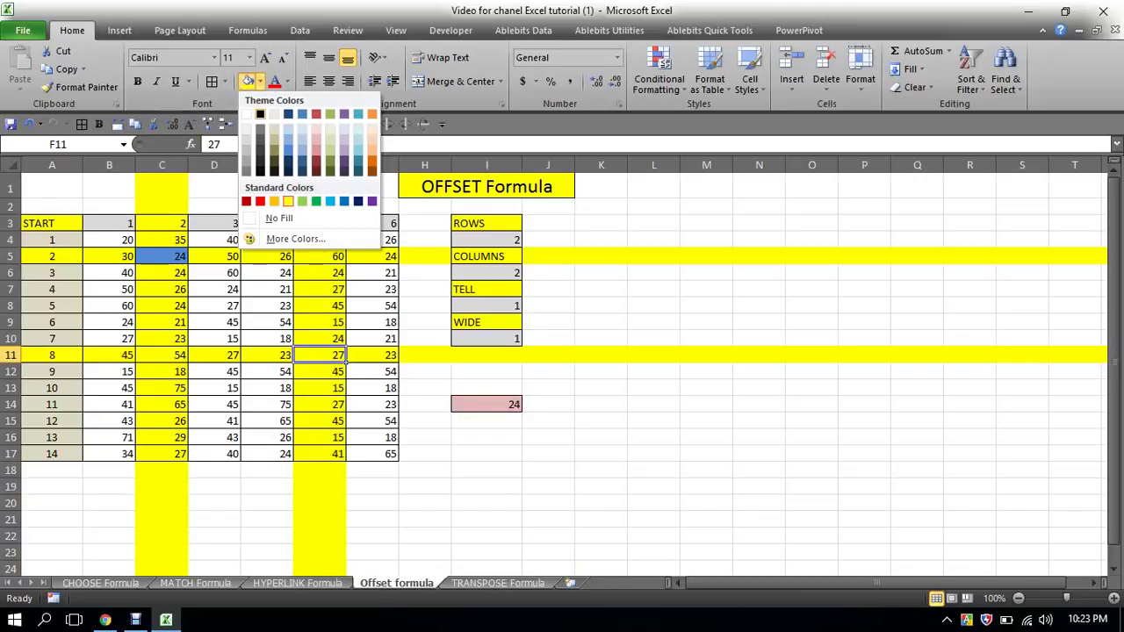
pyautogui.click(274, 139)
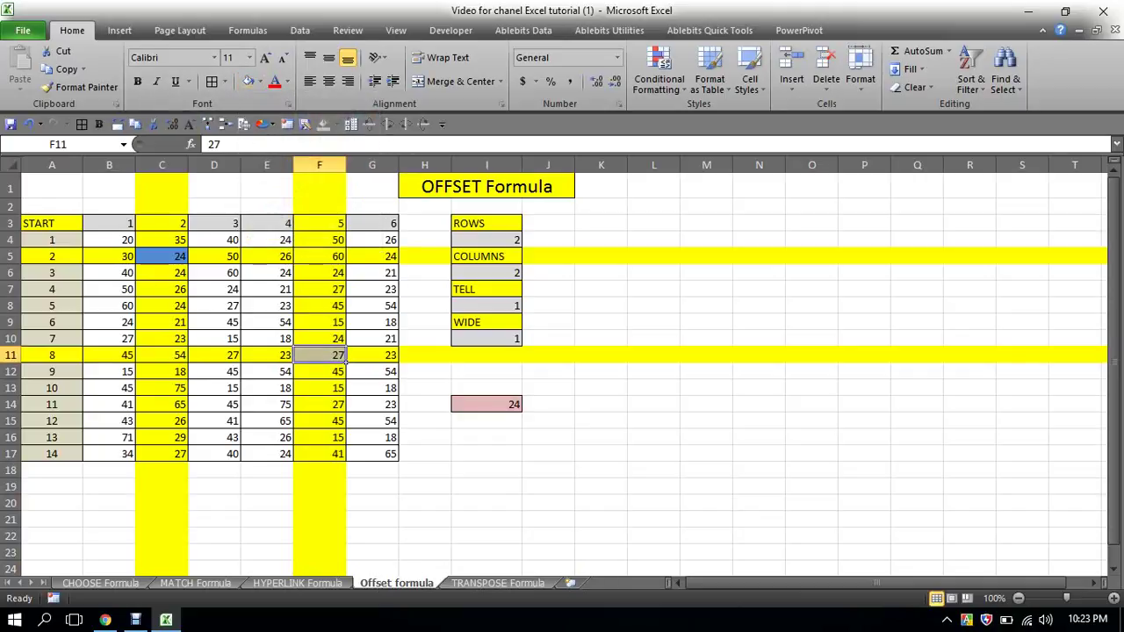
pyautogui.click(517, 244)
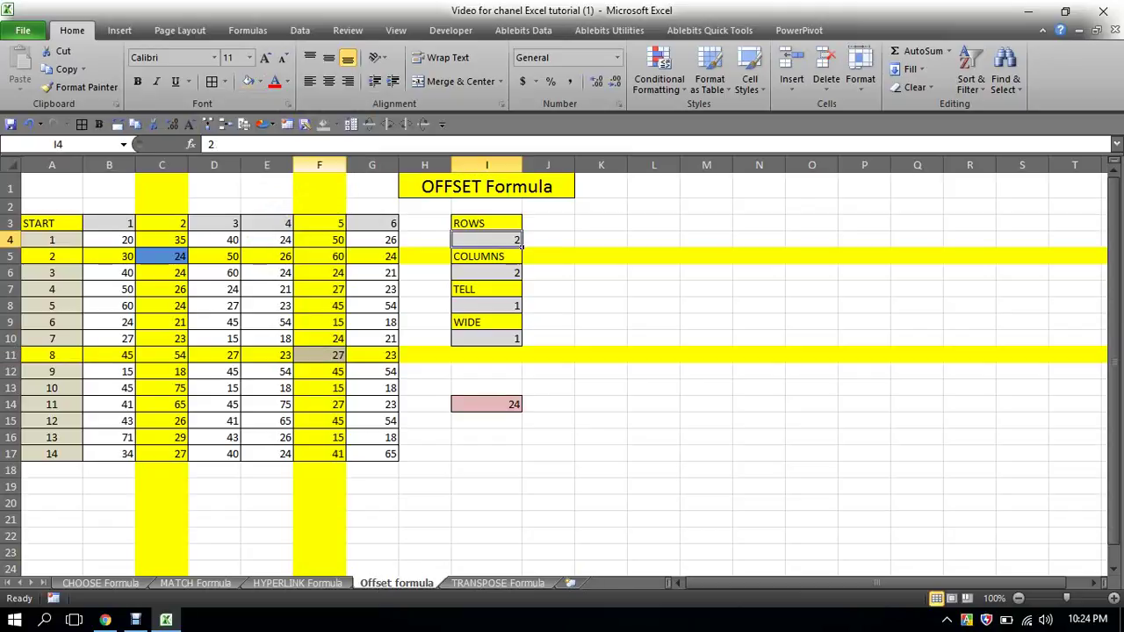
# Step: Set ROWS in I4 to 8, trying 5 first
pyautogui.click(319, 165)
pyautogui.click(516, 241)
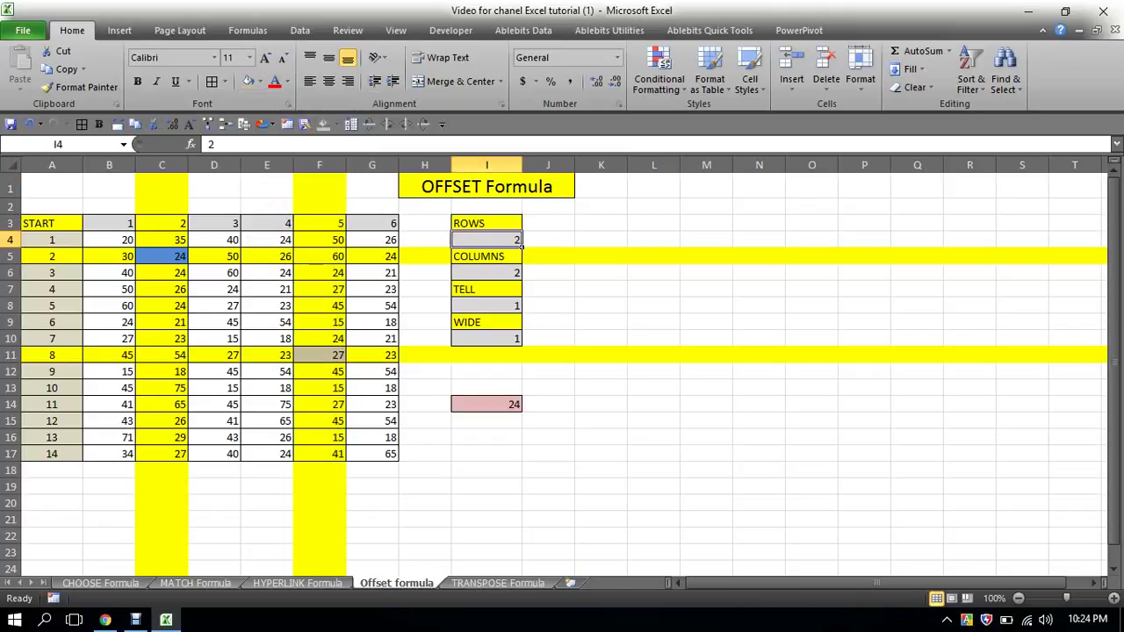
pyautogui.write('5')
pyautogui.click(653, 256)
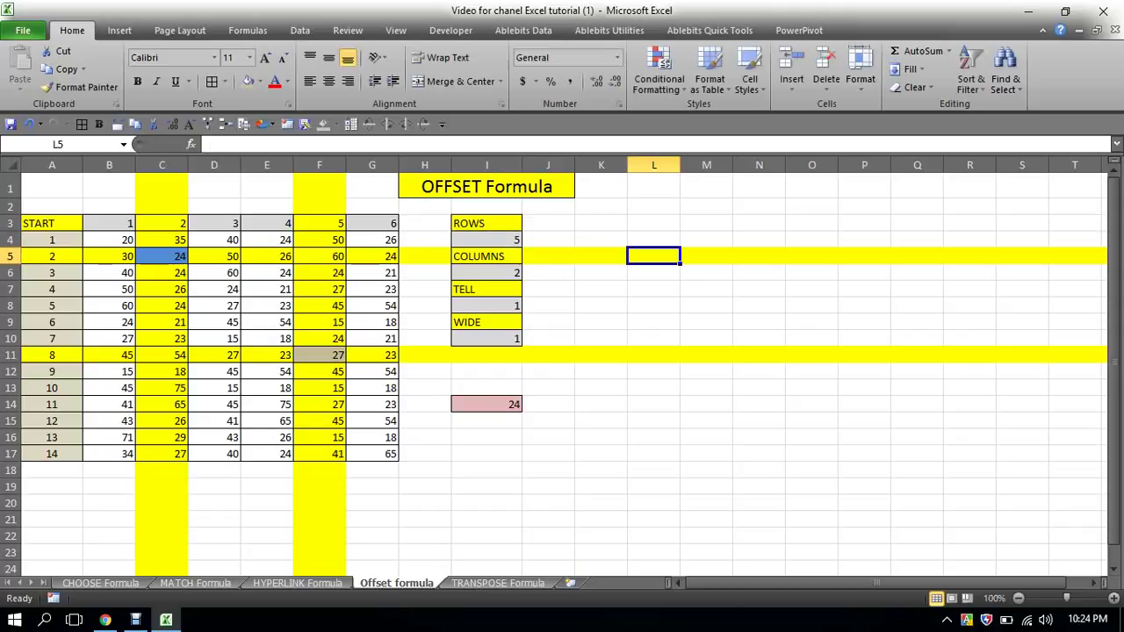
pyautogui.click(10, 354)
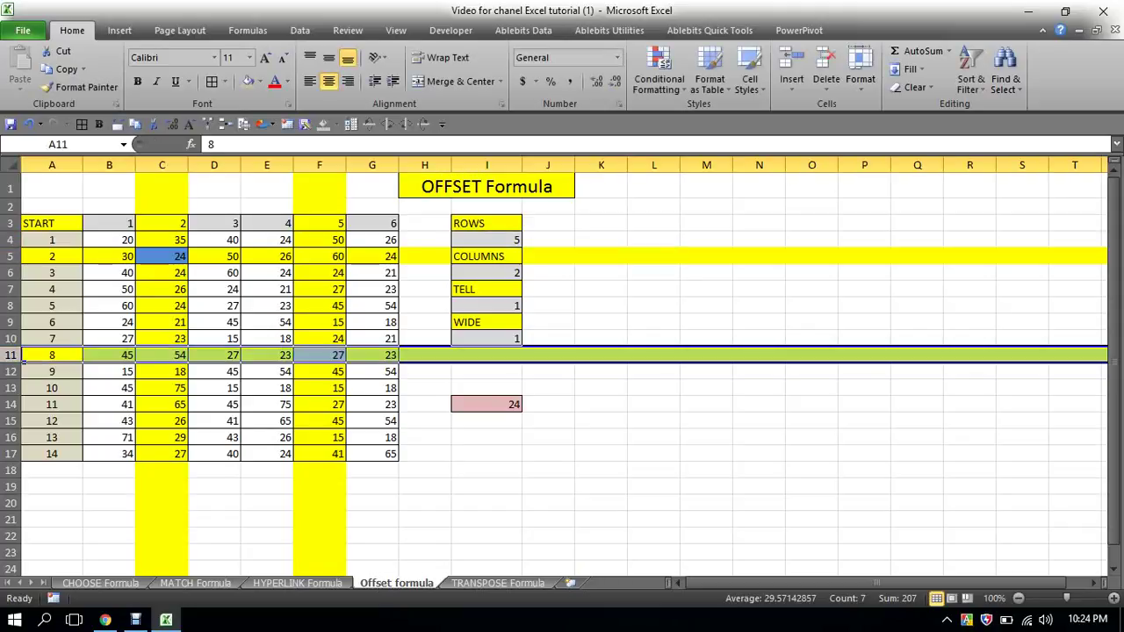
pyautogui.click(518, 242)
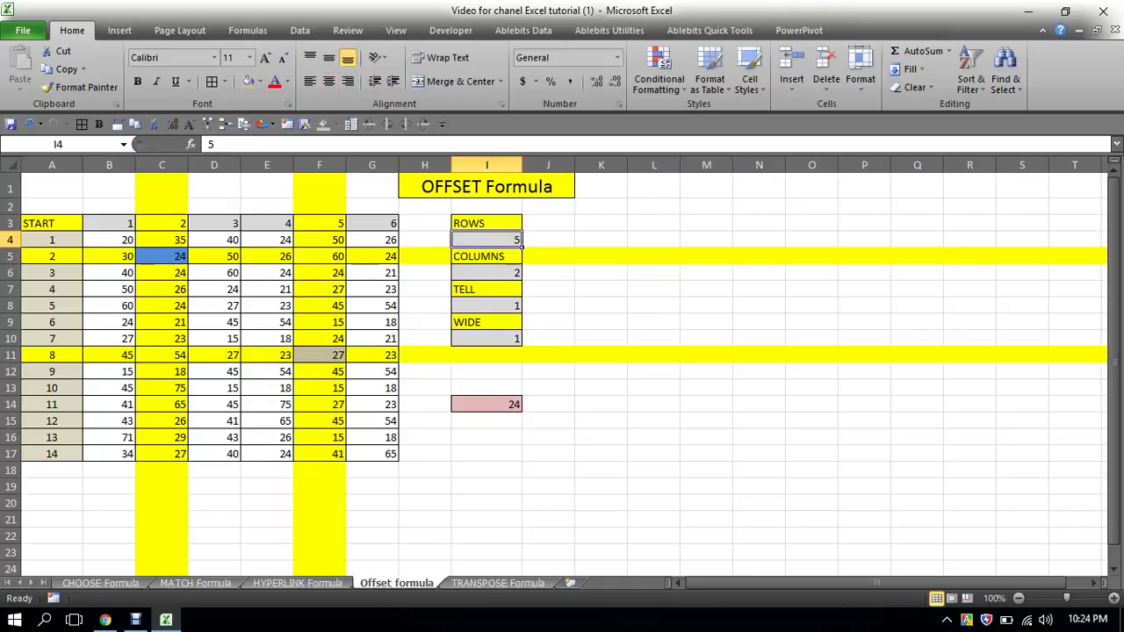
pyautogui.write('8')
pyautogui.click(600, 272)
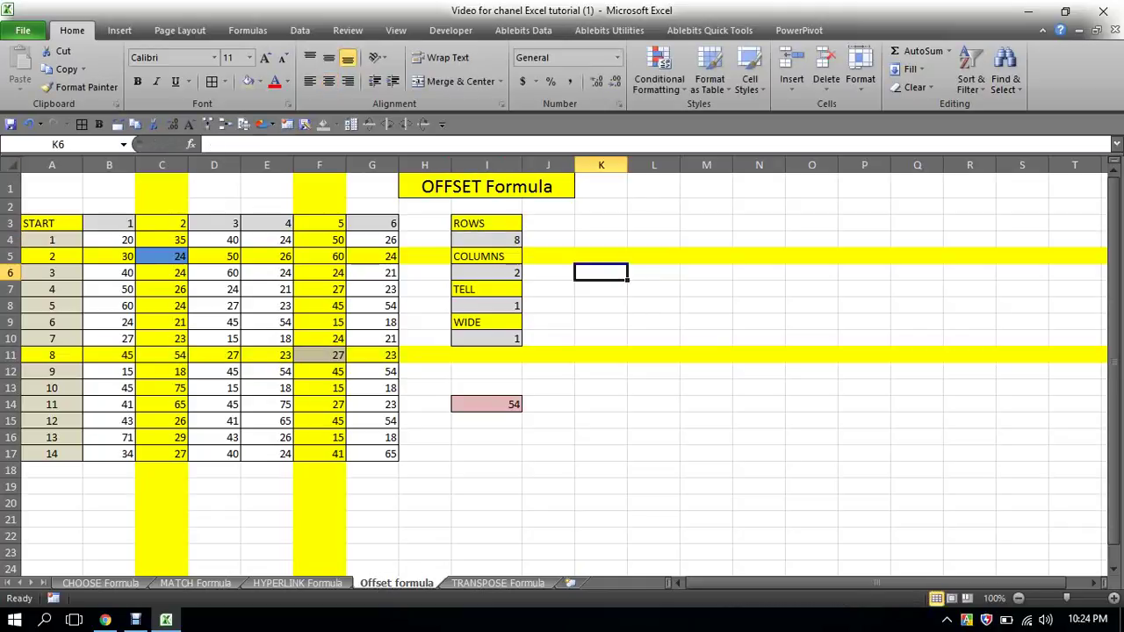
# Step: Set COLUMNS in I6 to 5 so I14 returns 27, then select F11
pyautogui.click(518, 273)
pyautogui.write('5')
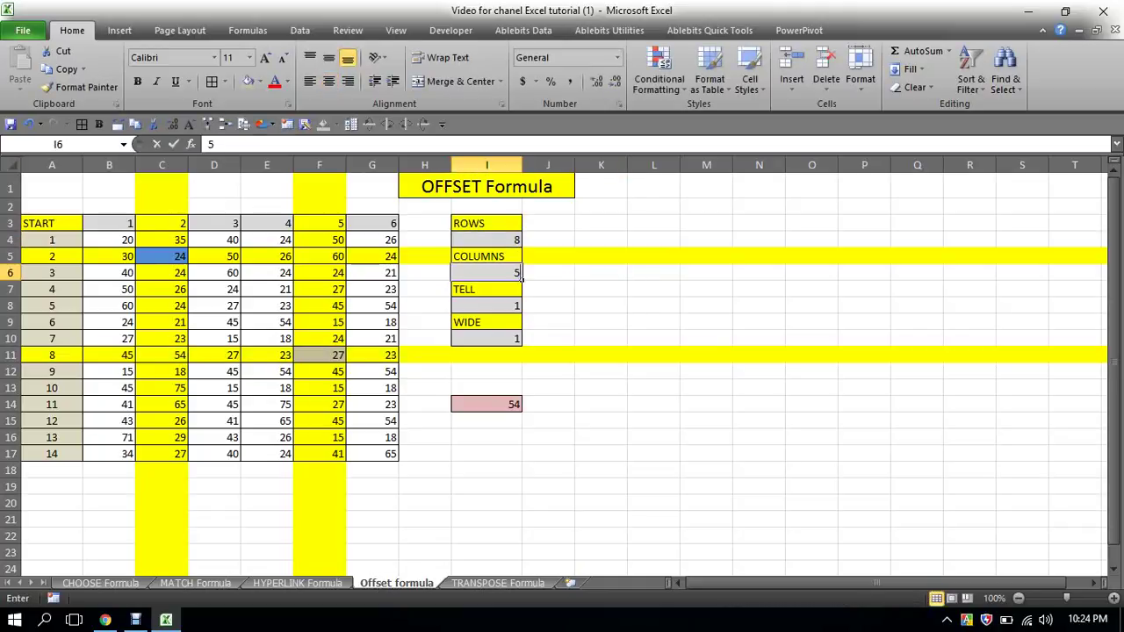
pyautogui.click(653, 272)
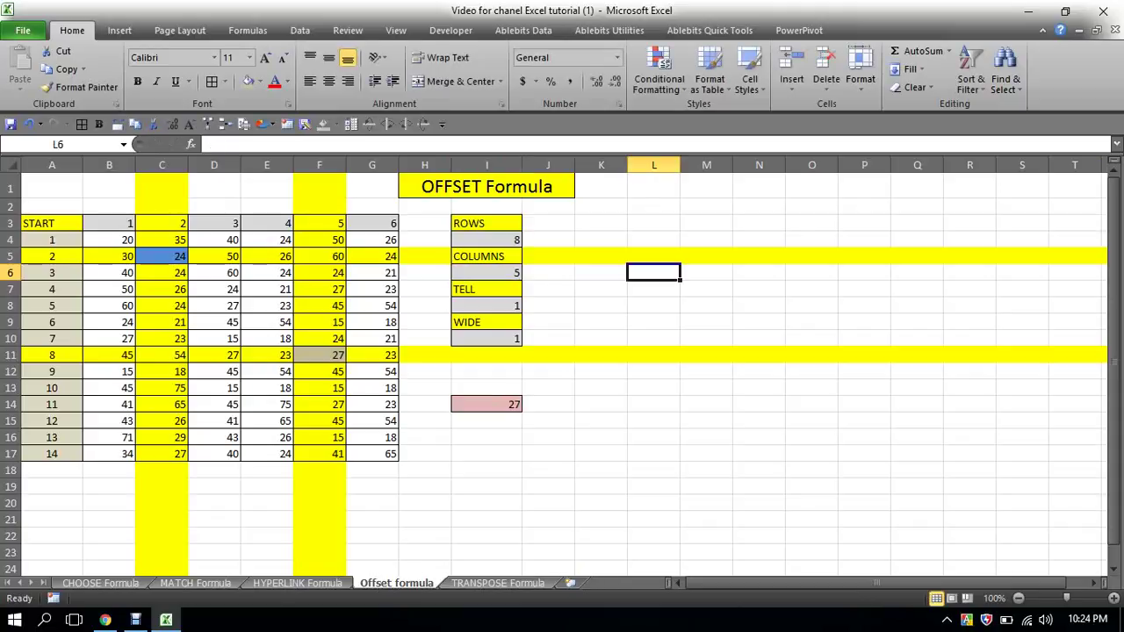
pyautogui.click(486, 403)
pyautogui.click(334, 355)
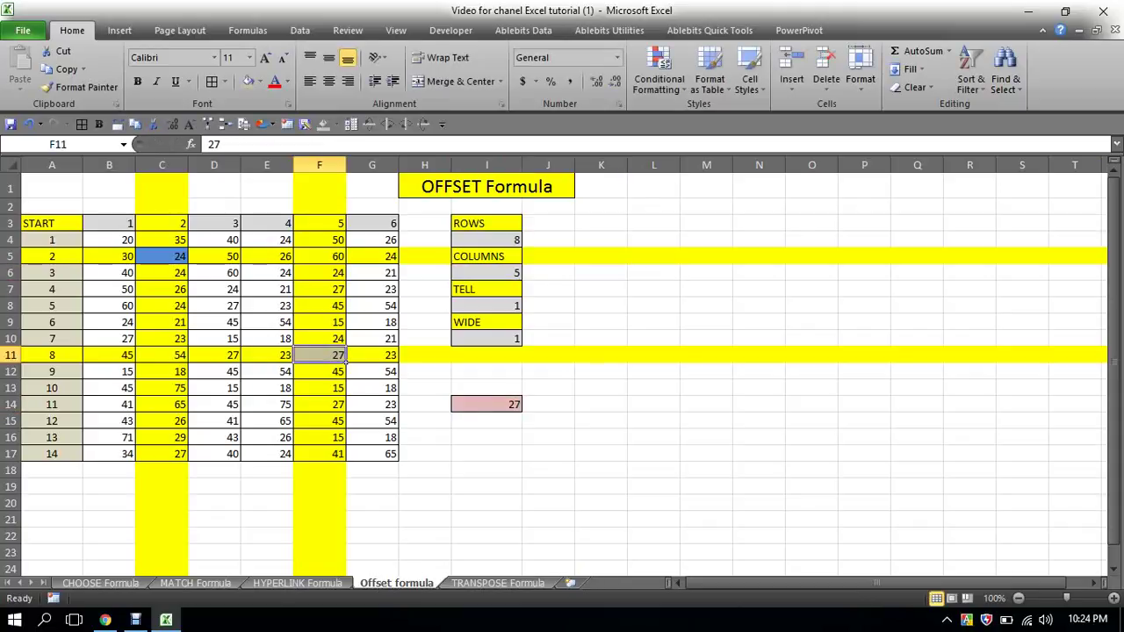
pyautogui.click(260, 80)
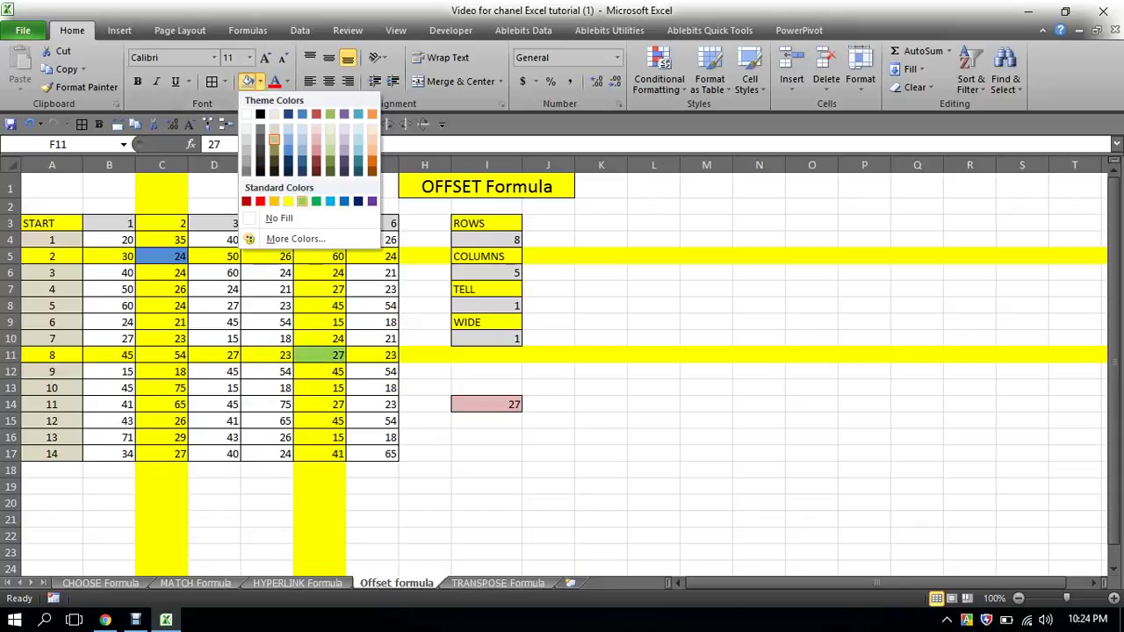
# Step: Fill F11 and the result cell I14 with light green
pyautogui.click(302, 201)
pyautogui.click(486, 404)
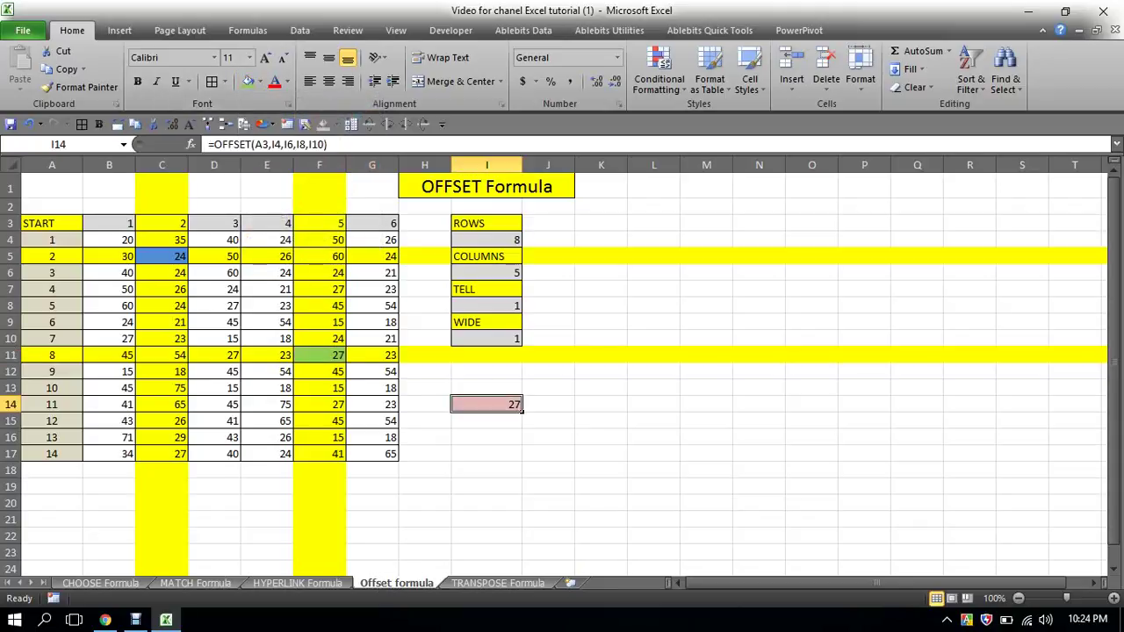
pyautogui.click(248, 81)
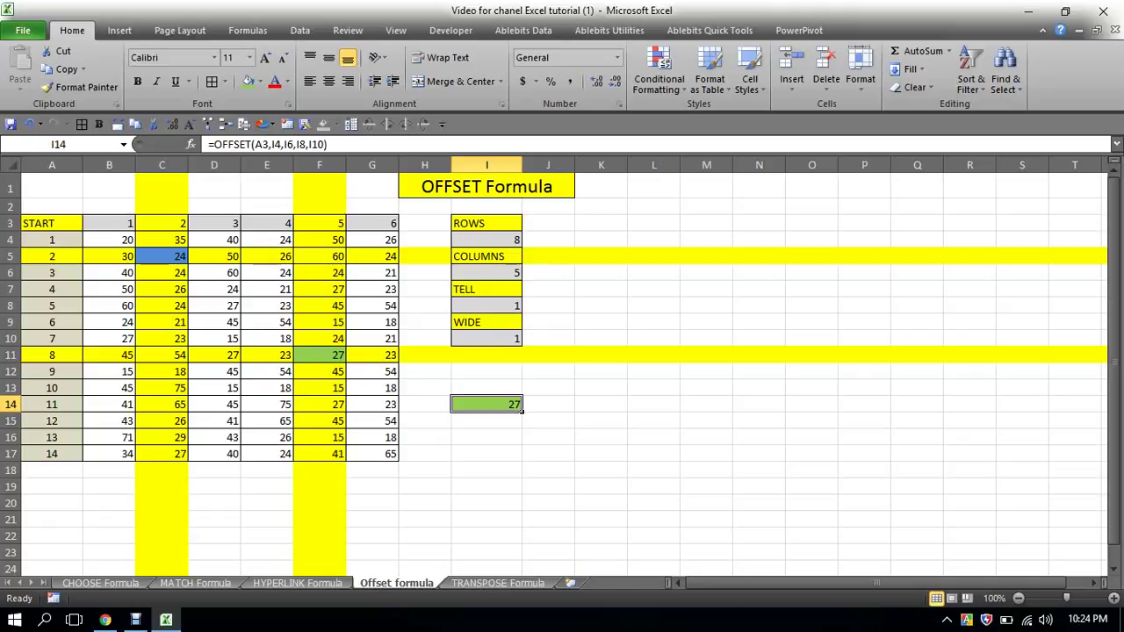
# Step: Change I14's formula to =SUM(OFFSET(A3,I4,I6,I8,I10))
pyautogui.click(212, 144)
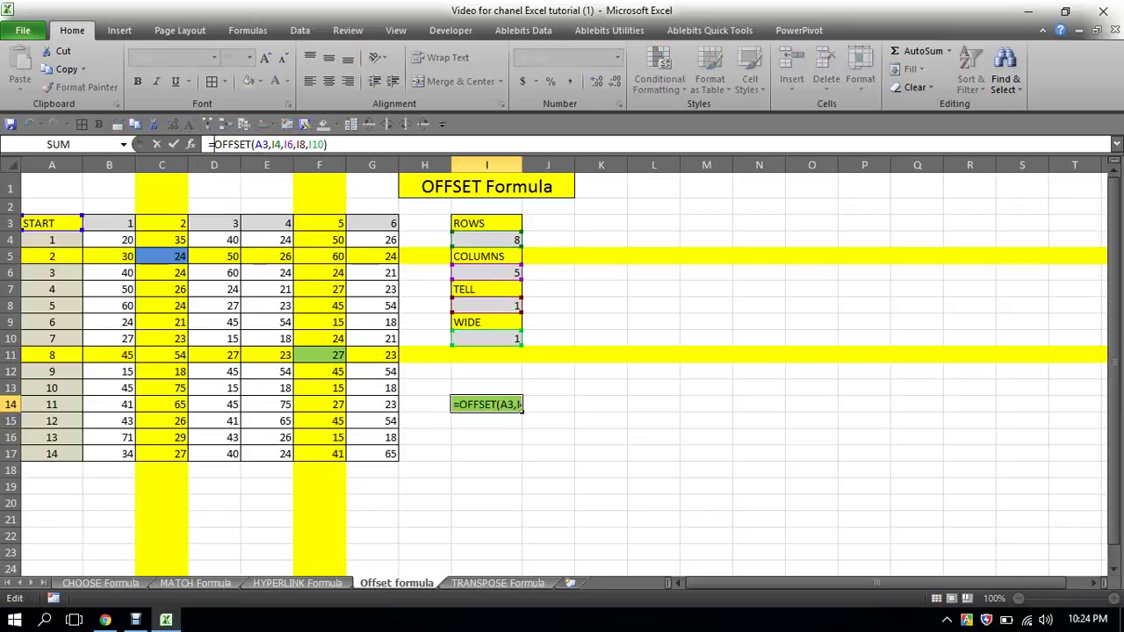
pyautogui.write('a')
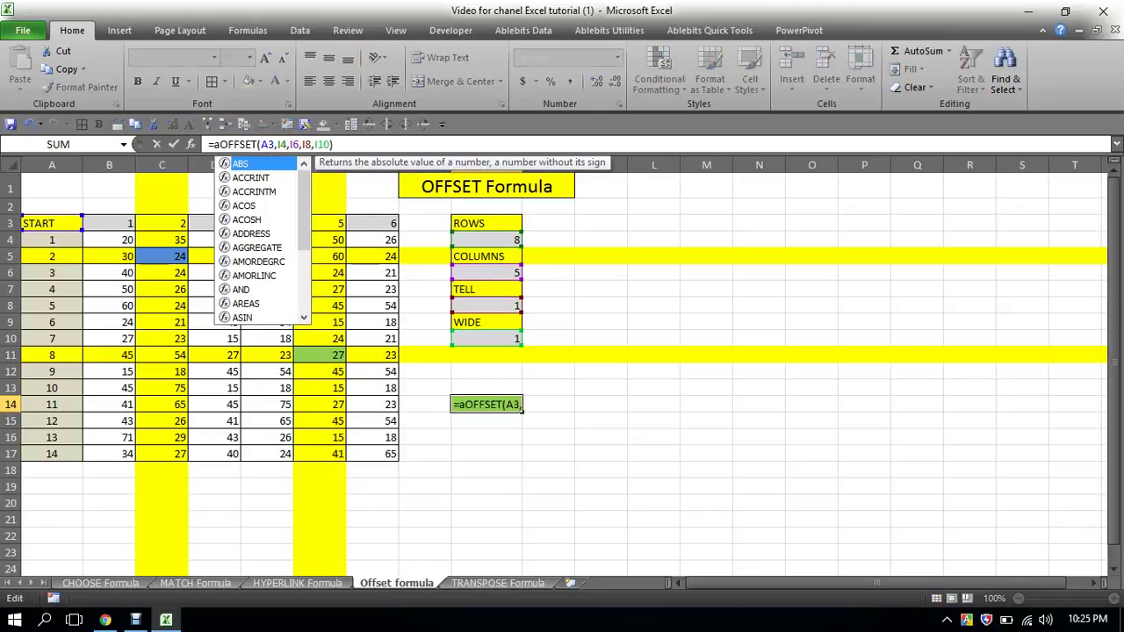
pyautogui.press('BackSpace')
pyautogui.write('s')
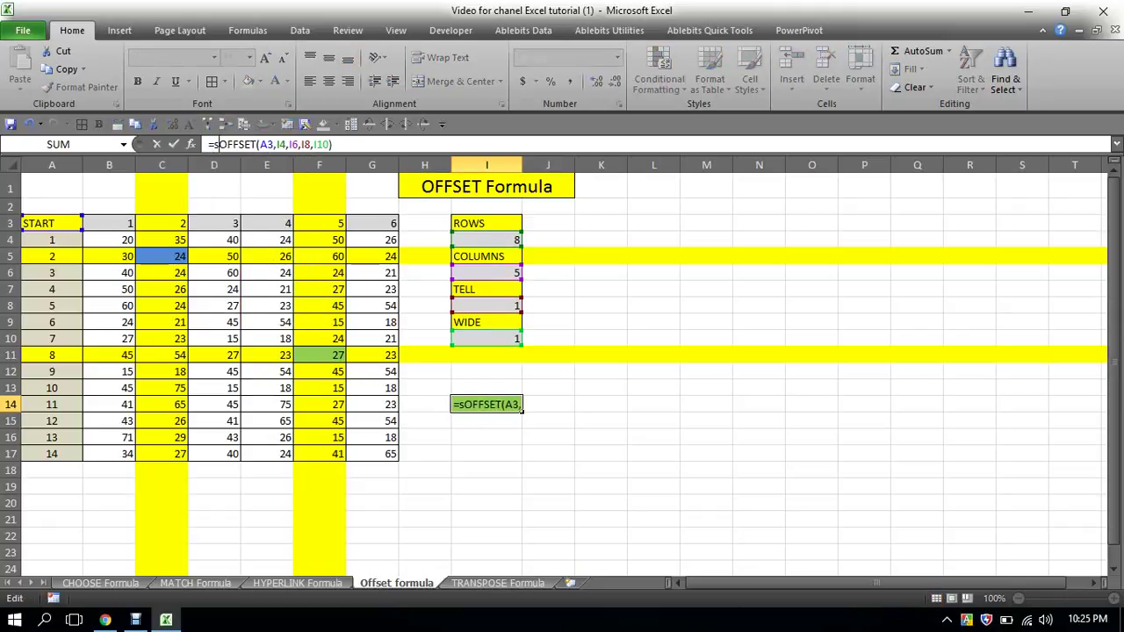
pyautogui.write('um')
pyautogui.press('Tab')
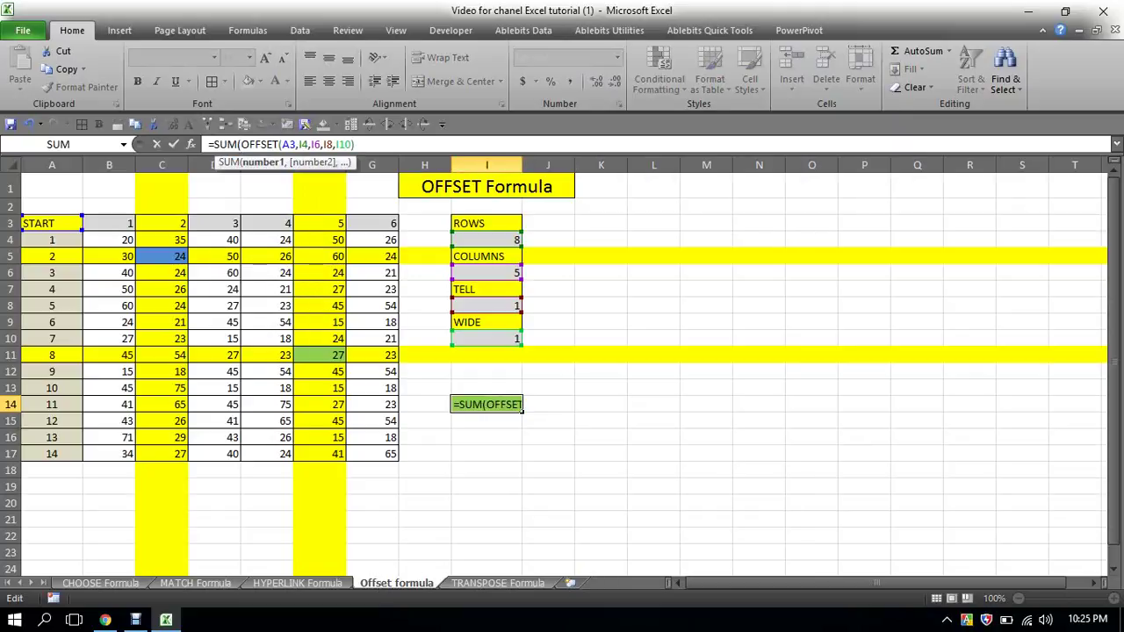
pyautogui.click(355, 144)
pyautogui.write(')')
pyautogui.press('Return')
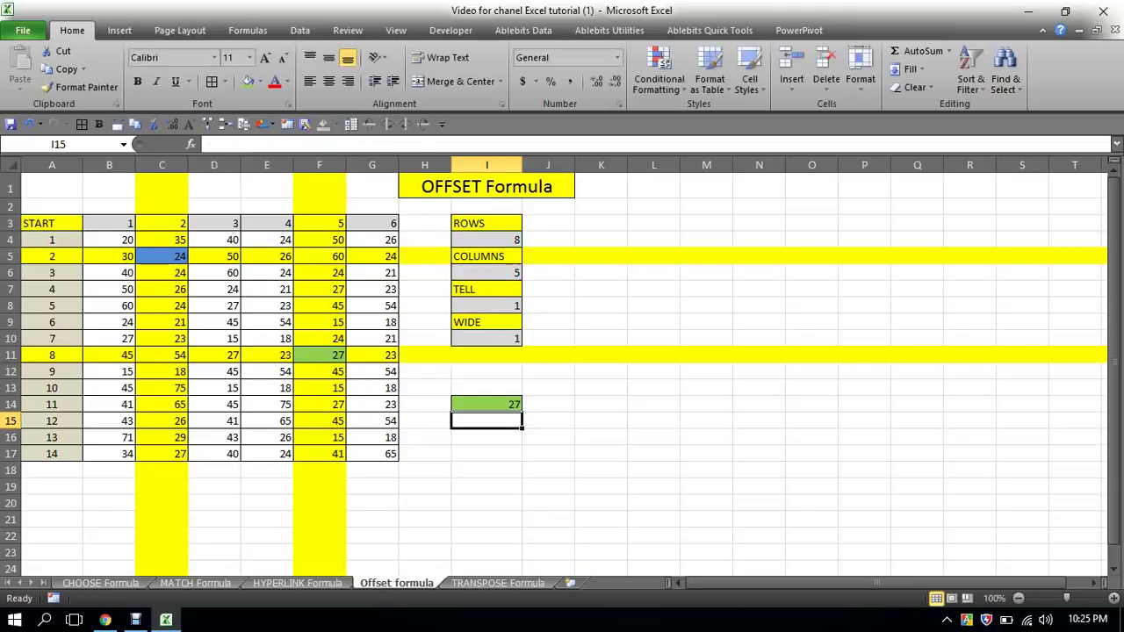
# Step: Enter 2 in TELL (I8) and WIDE (I10) so I14 returns 149
pyautogui.click(518, 308)
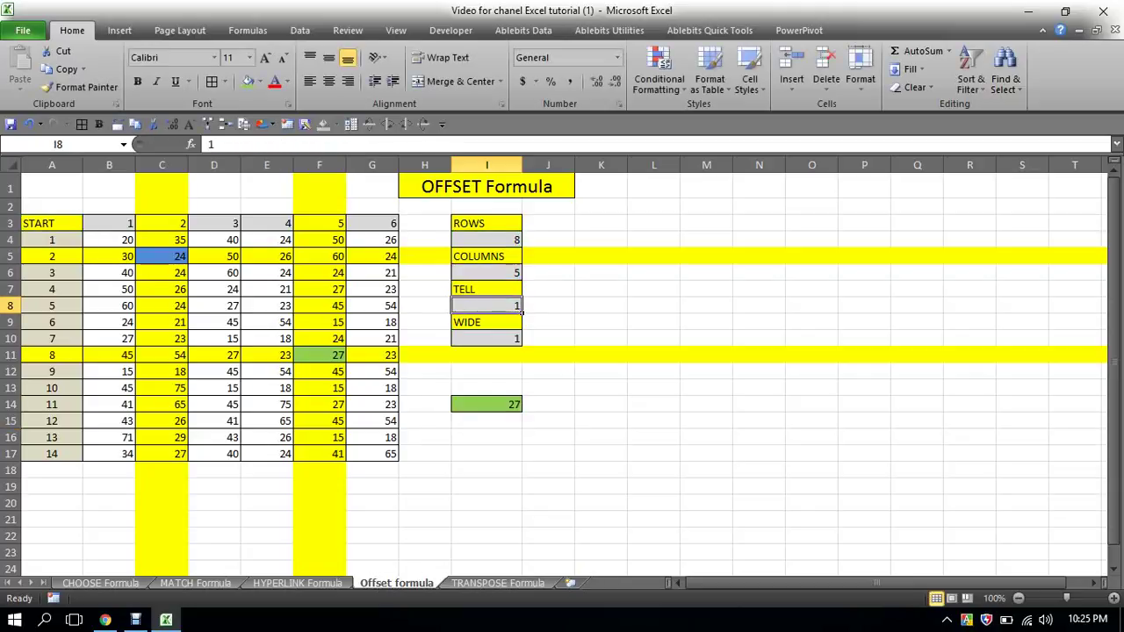
pyautogui.write('2')
pyautogui.click(518, 340)
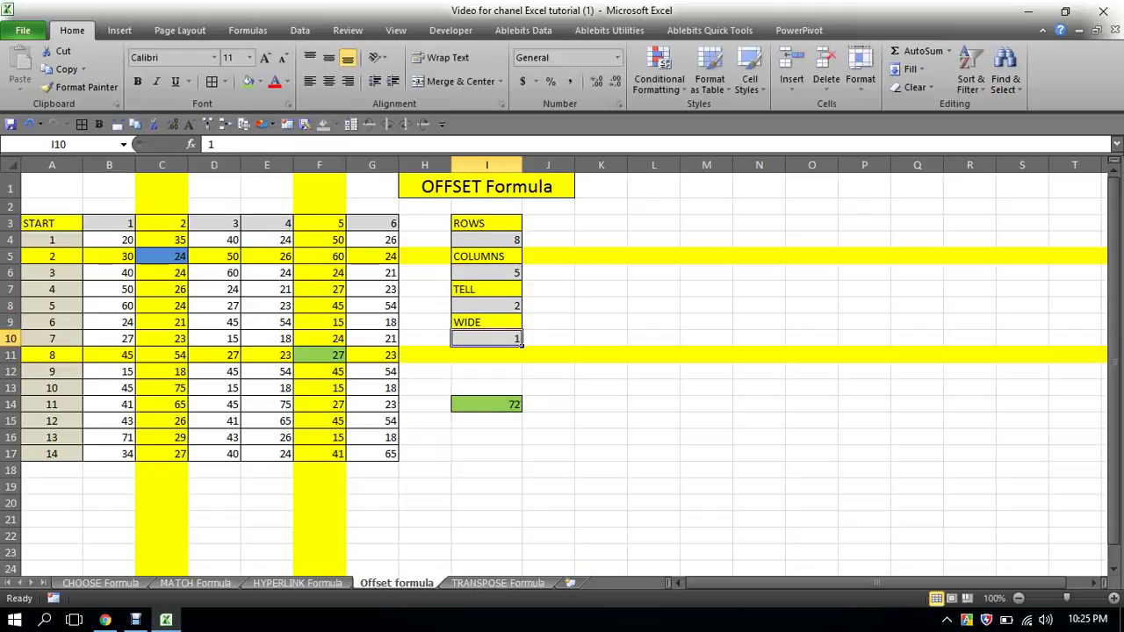
pyautogui.write('2')
pyautogui.click(653, 436)
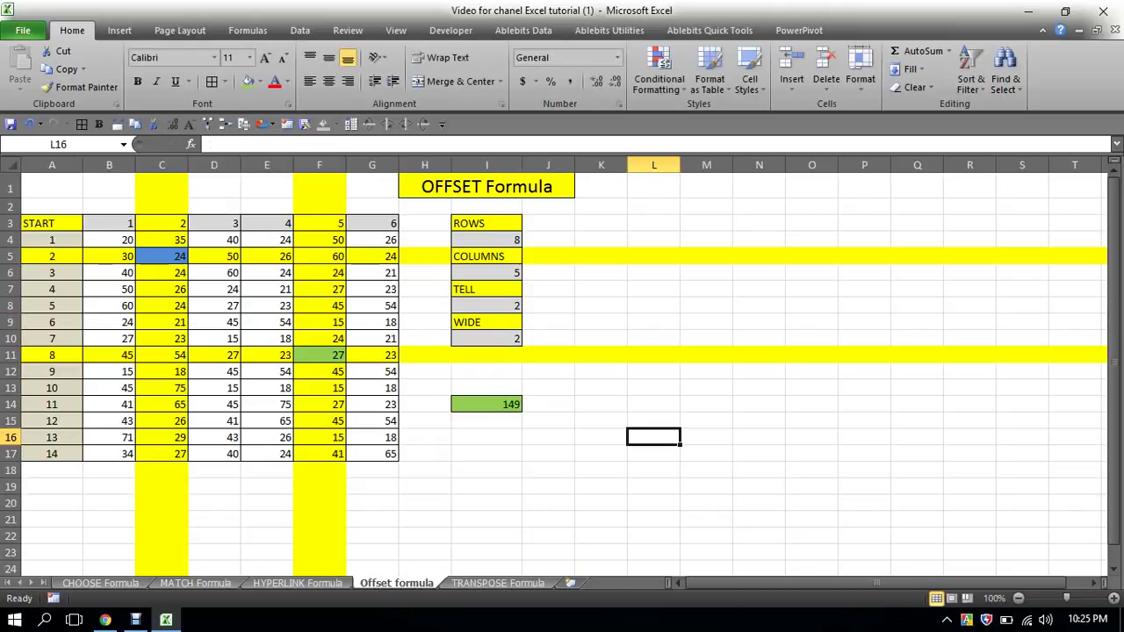
pyautogui.click(492, 404)
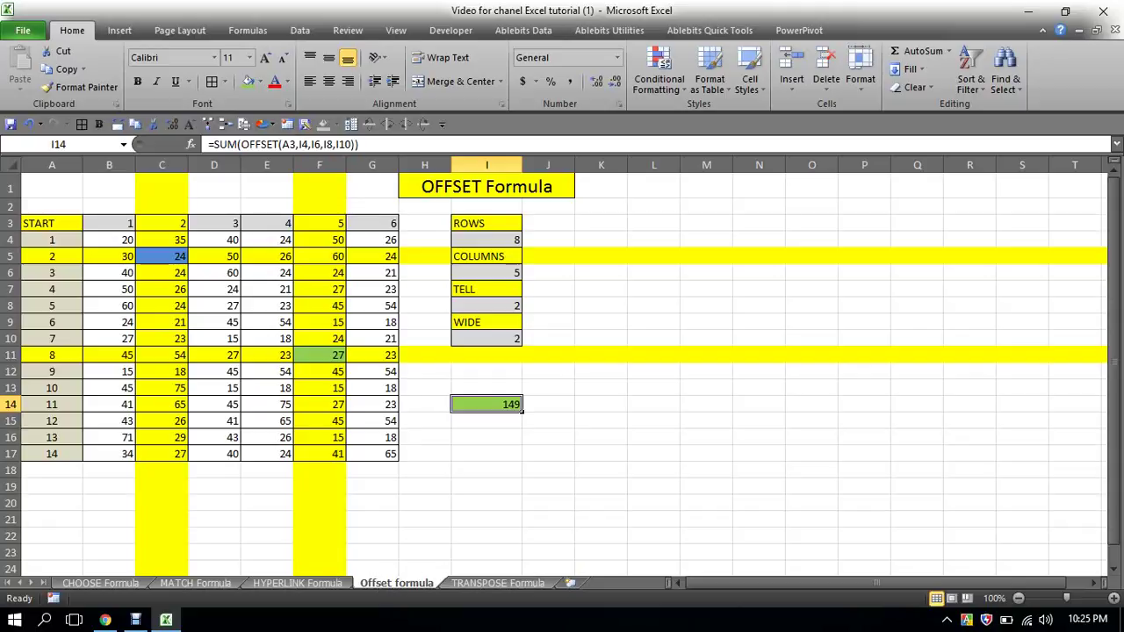
# Step: Trace row 11 and column F, then fill the block F11:G12 (27, 23, 45, 54) green
pyautogui.click(19, 355)
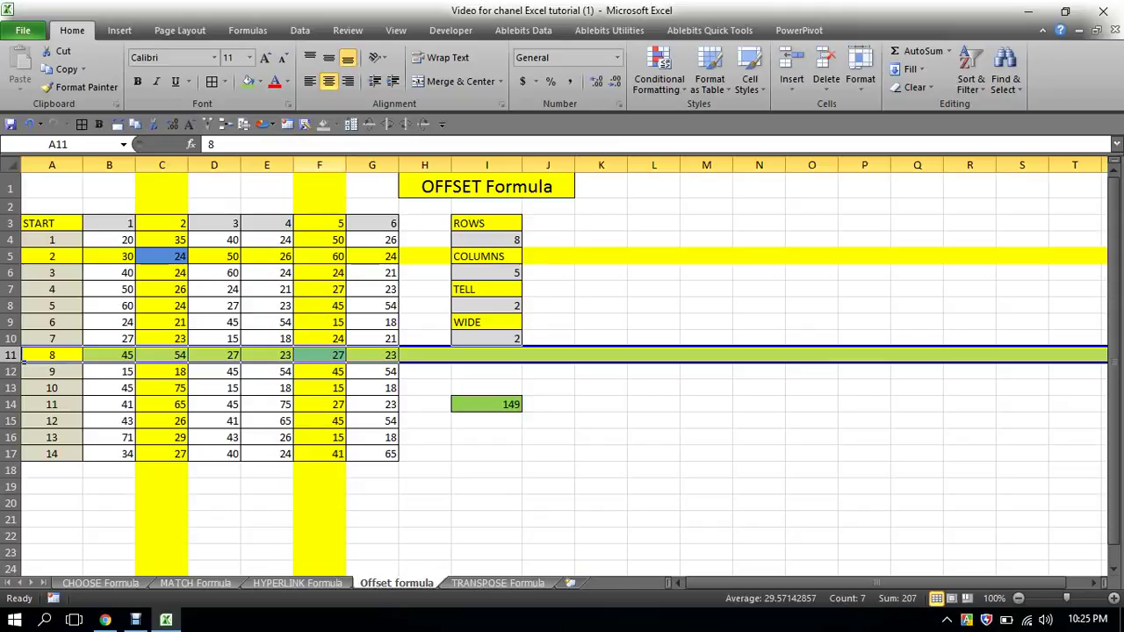
pyautogui.click(319, 165)
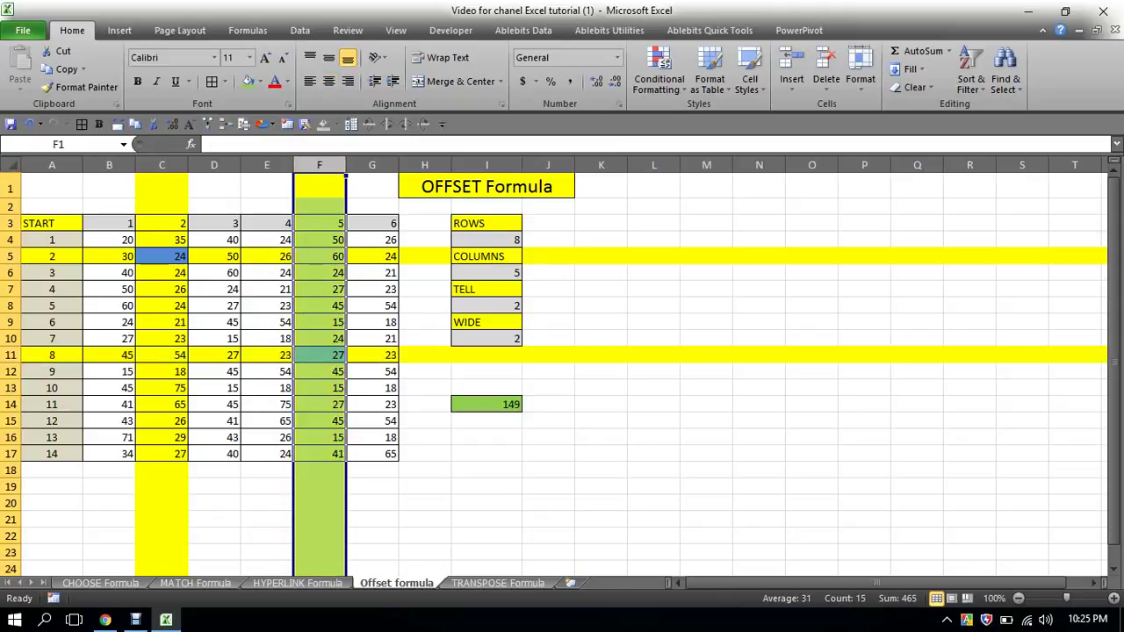
pyautogui.click(319, 354)
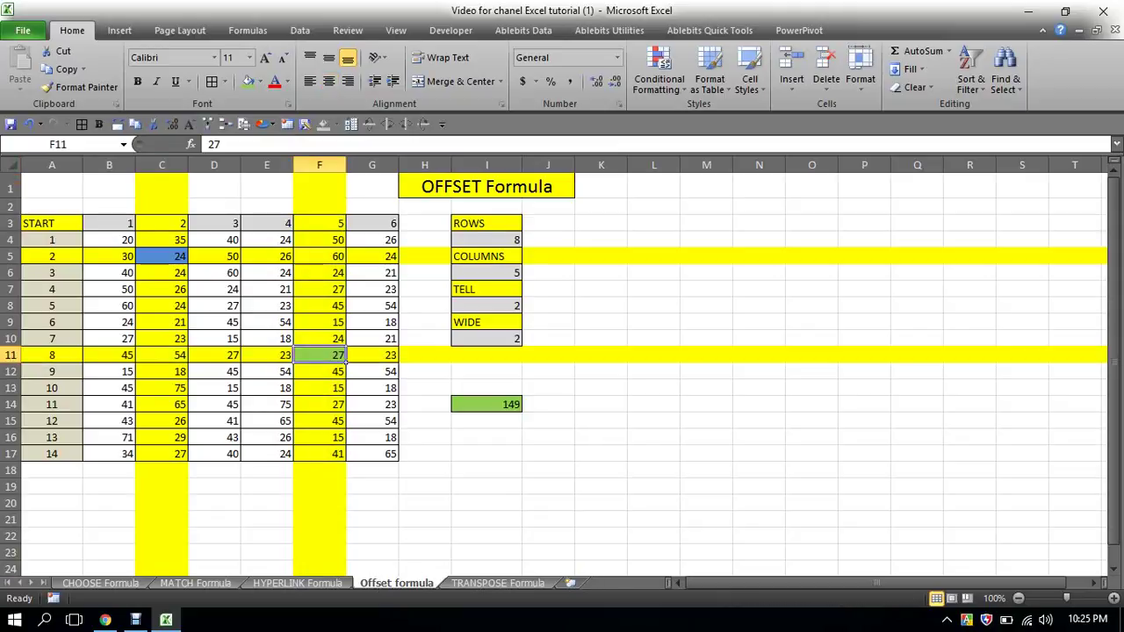
pyautogui.moveTo(346, 360)
pyautogui.mouseDown()
pyautogui.moveTo(400, 360)
pyautogui.moveTo(399, 376)
pyautogui.mouseUp()
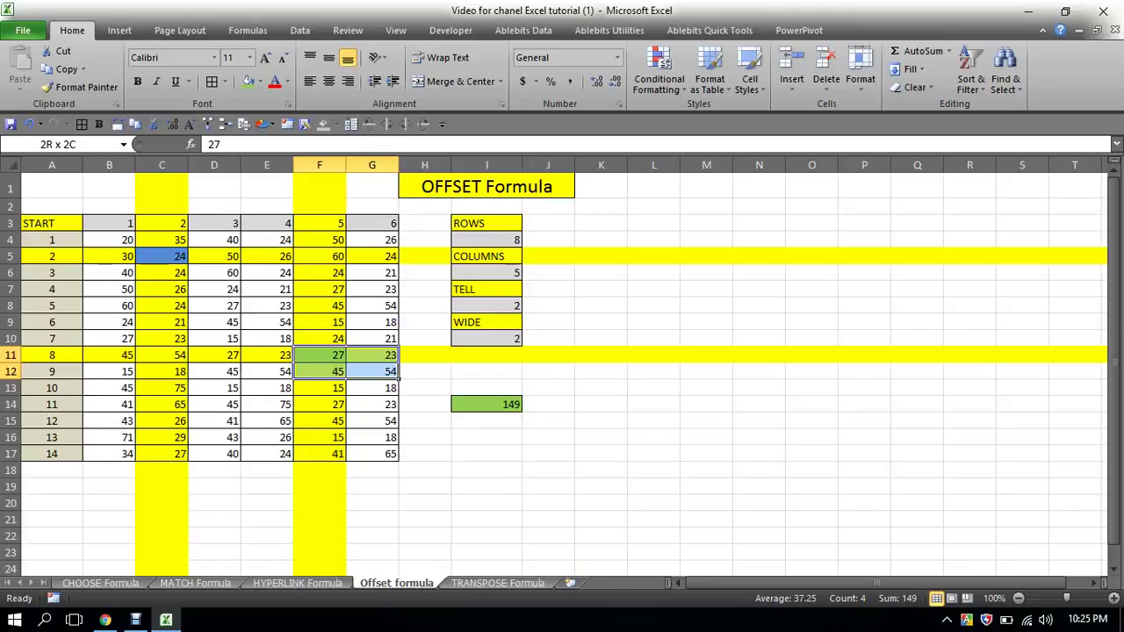
pyautogui.moveTo(400, 376); pyautogui.dragTo(399, 375)
pyautogui.click(248, 80)
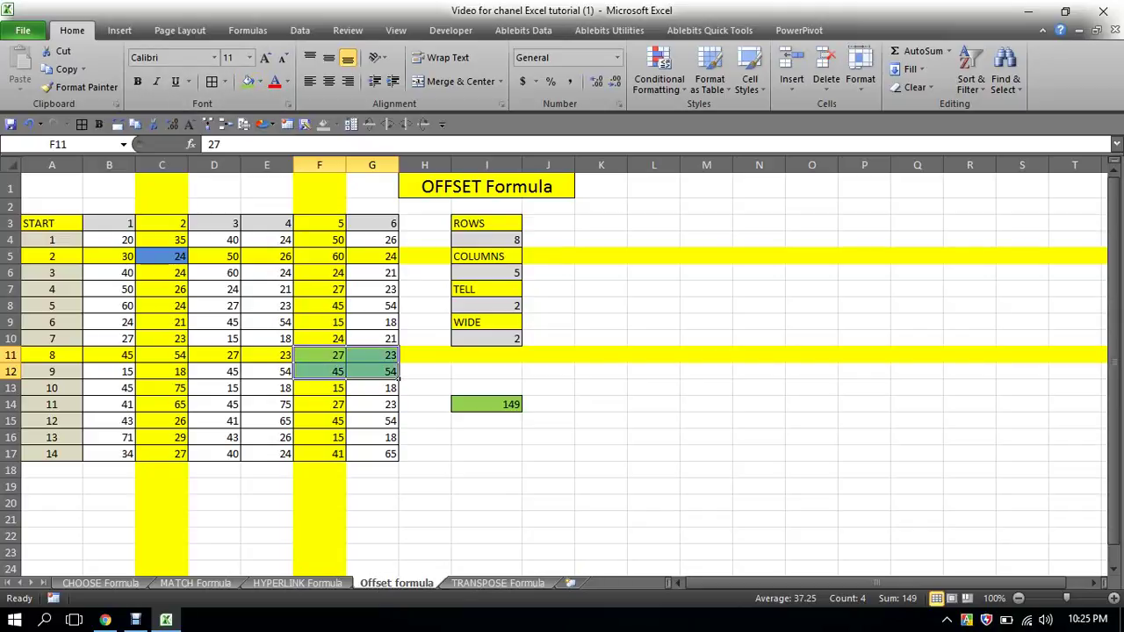